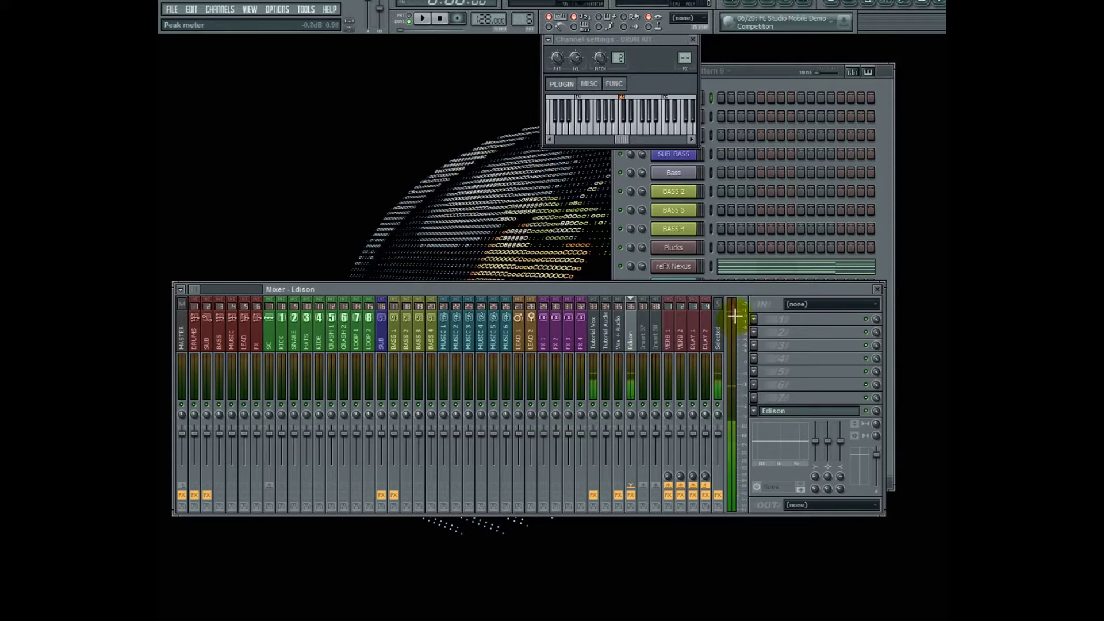
# - Show the Playlist with the Drum Kit and Pattern 2, 3, 5 and 6 clips
pyautogui.click(733, 4)
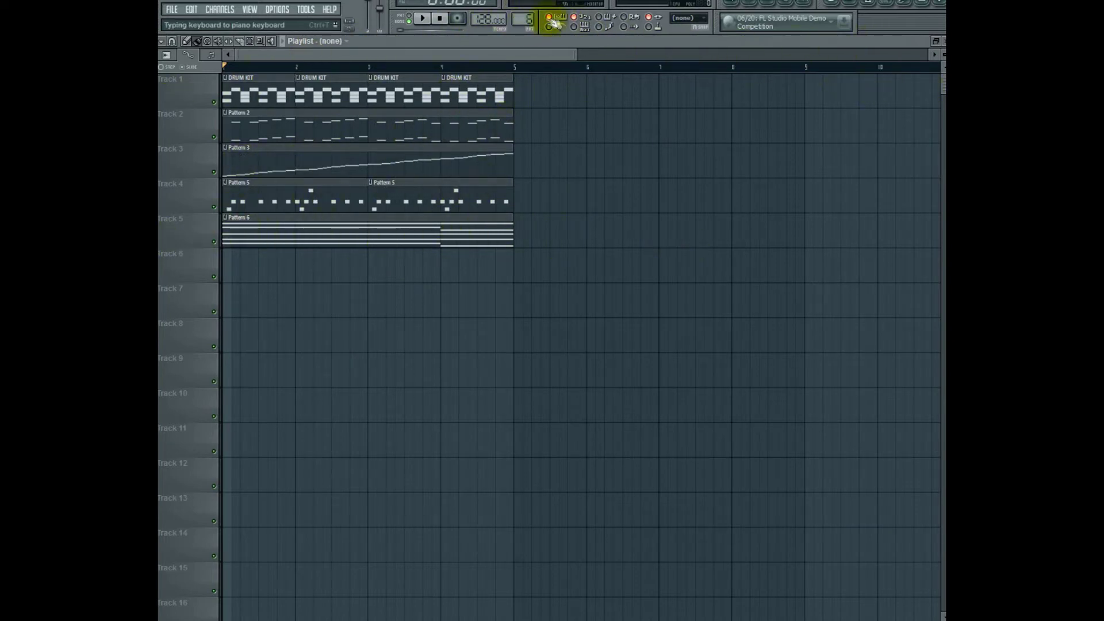
# - Play the song, bring up the Mixer and select the Tutorial Audio insert
pyautogui.click(424, 21)
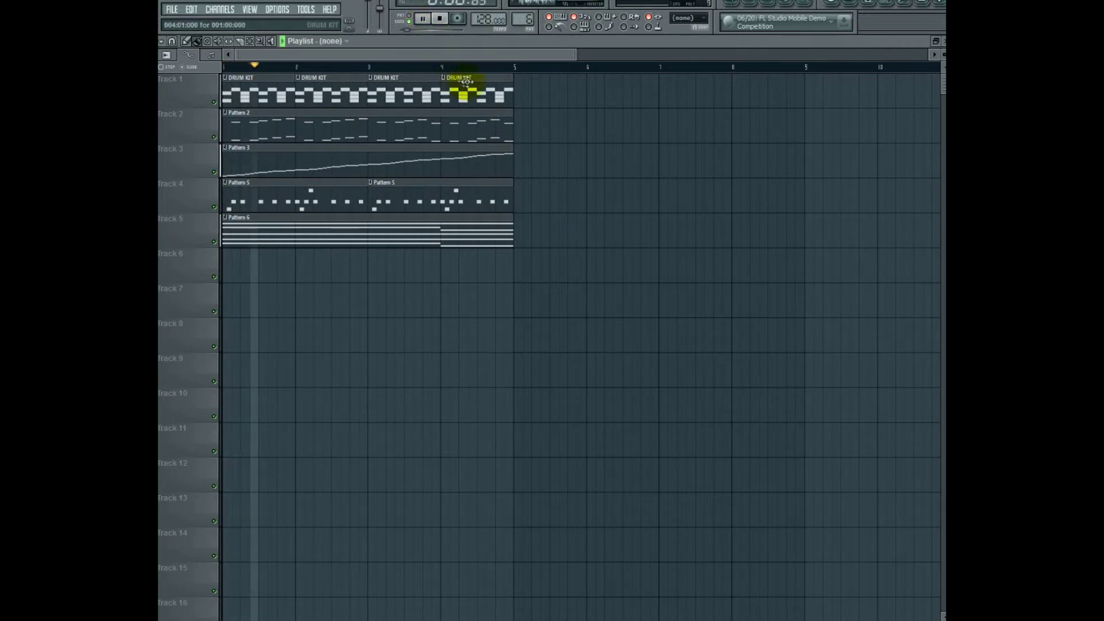
pyautogui.click(802, 5)
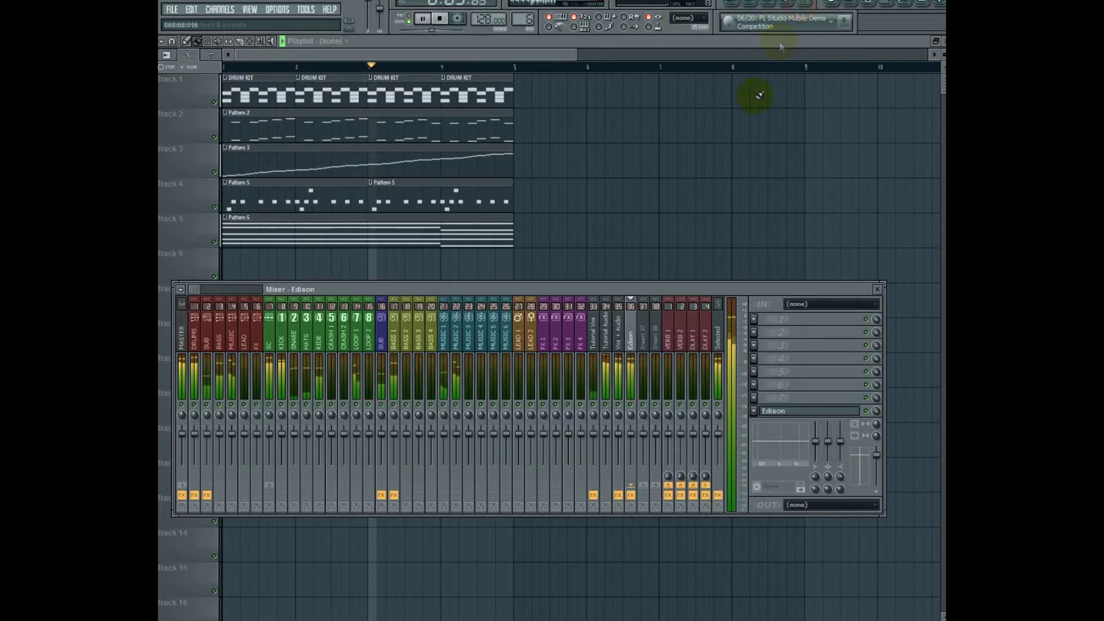
pyautogui.click(607, 352)
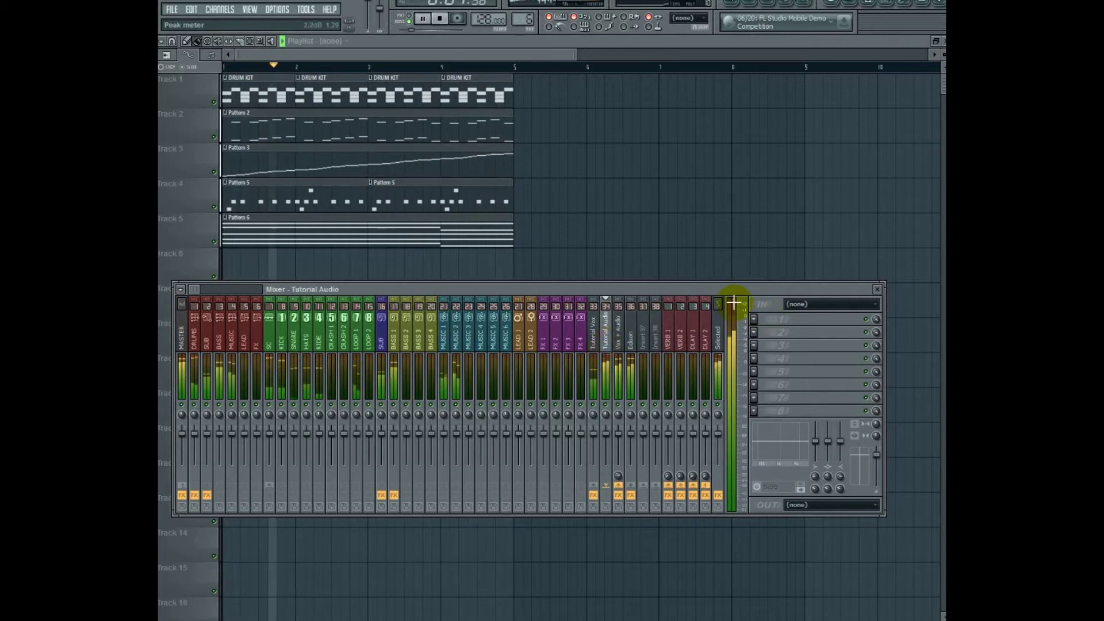
# - Stop the song so playback returns to the start
pyautogui.click(440, 22)
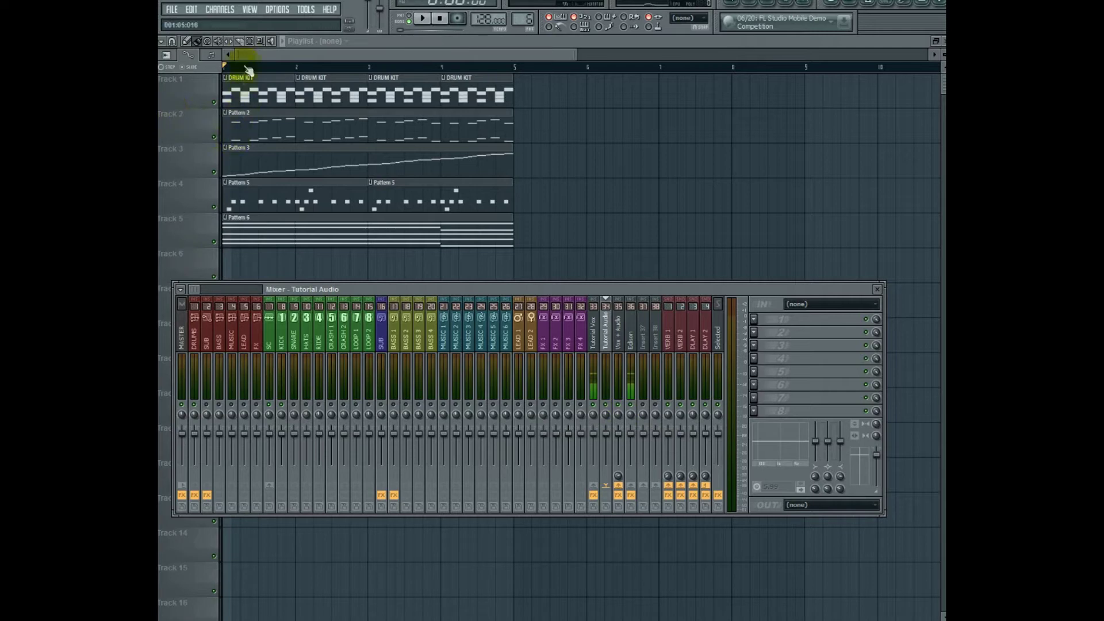
# - Play the song with the KICK insert selected, then stop and show Pattern 6's channels
pyautogui.click(426, 22)
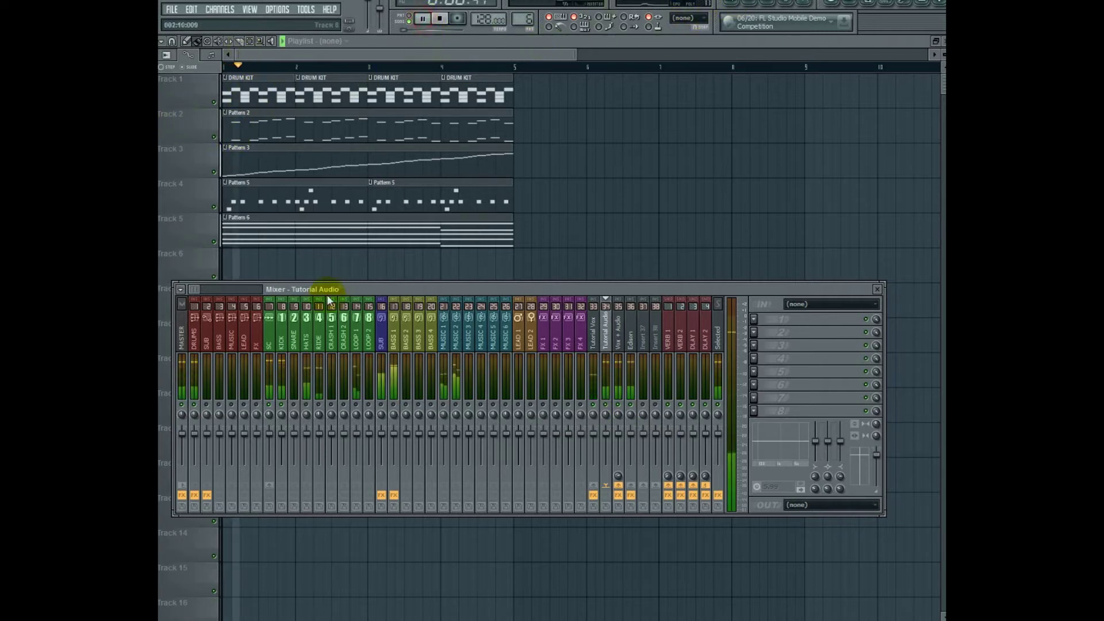
pyautogui.click(282, 340)
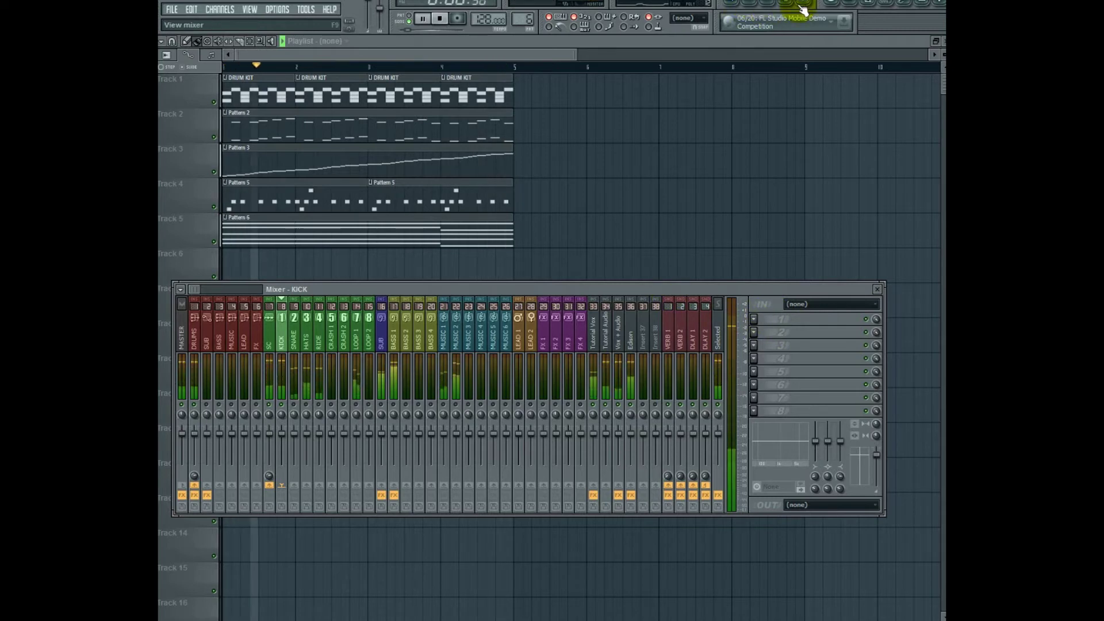
pyautogui.click(752, 9)
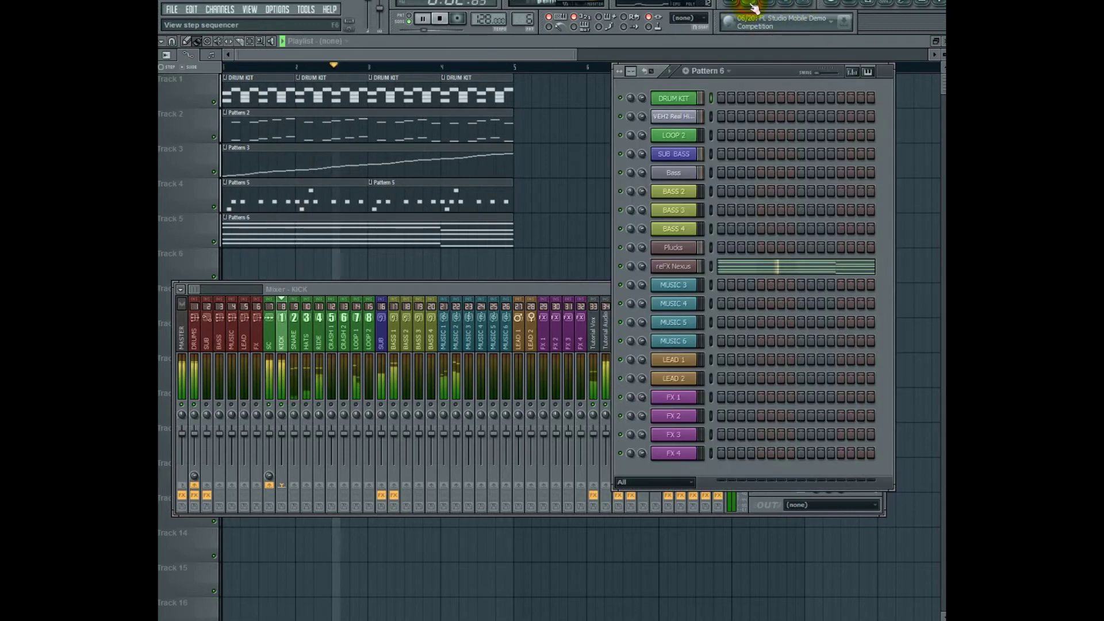
pyautogui.click(440, 20)
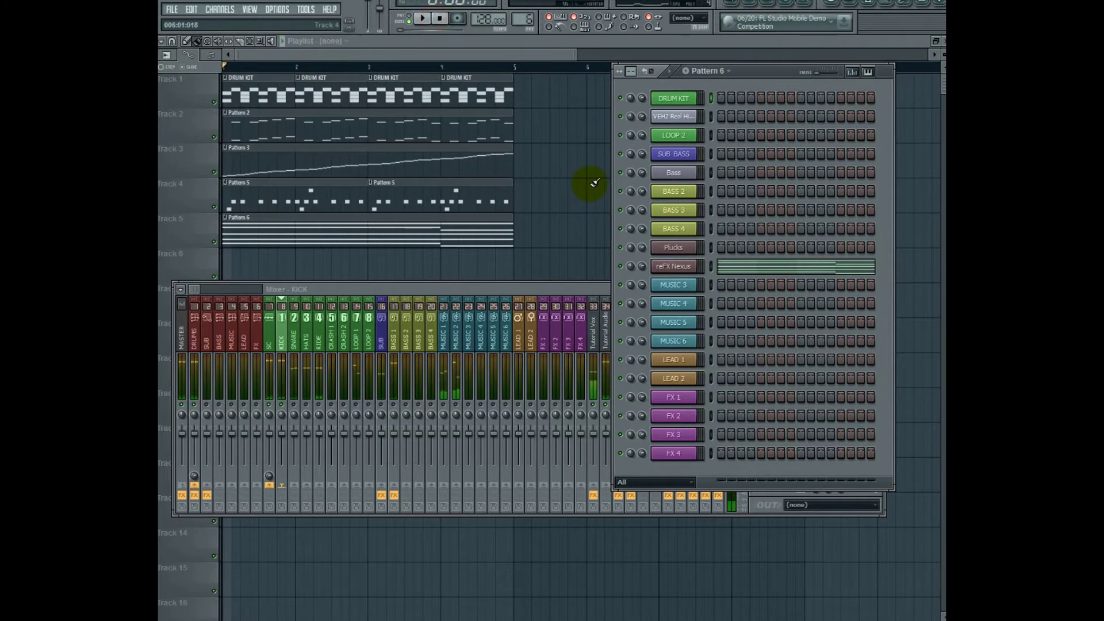
# - Select the Edison insert and open the DRUM KIT channel's FPC plugin
pyautogui.click(462, 287)
pyautogui.click(638, 349)
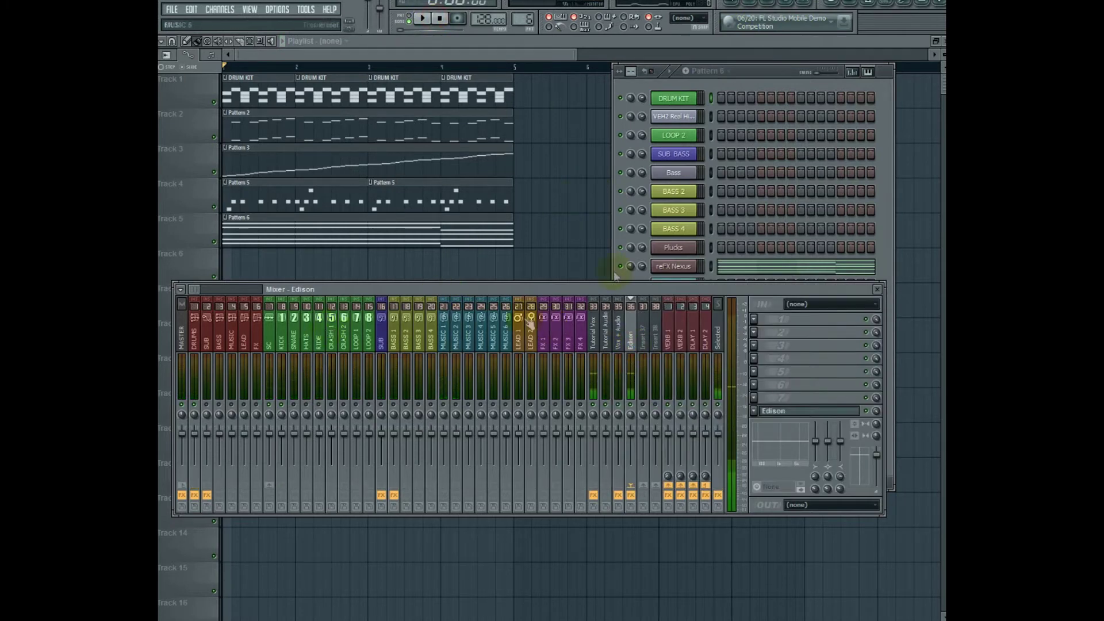
pyautogui.click(643, 100)
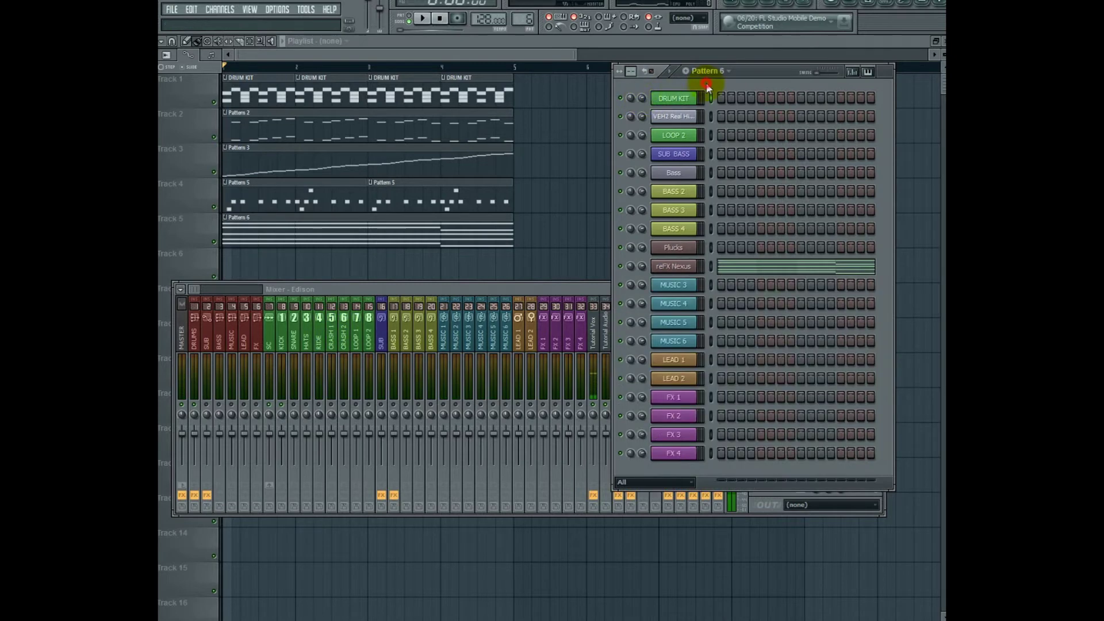
pyautogui.click(683, 98)
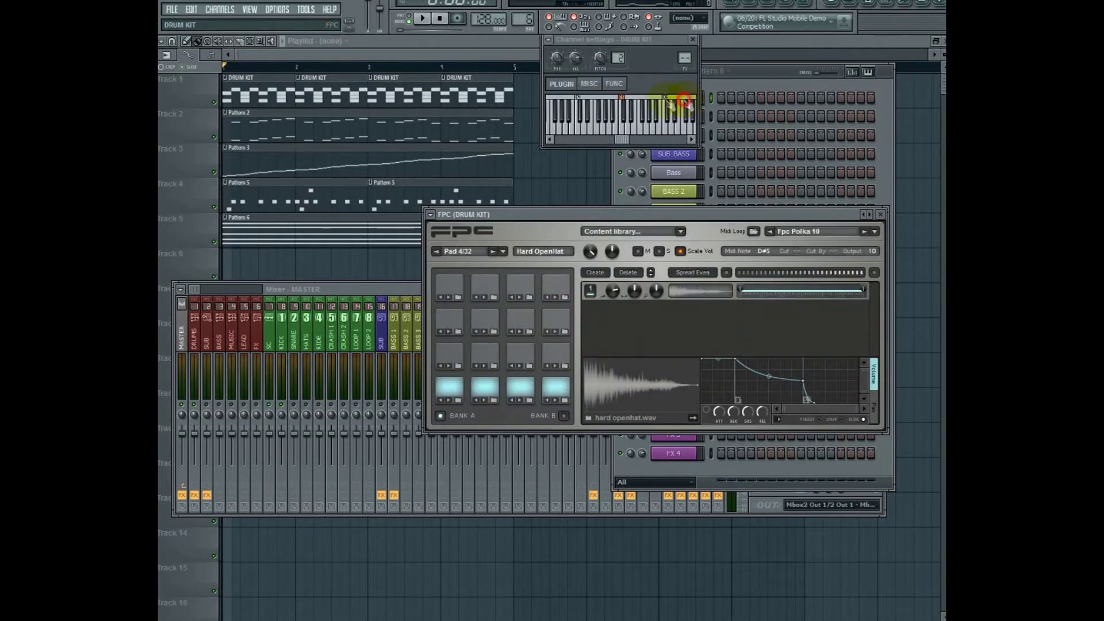
# - Reset the DRUM KIT channel volume and check the ClubbyKick1 pad's layer volume in FPC
pyautogui.click(748, 70)
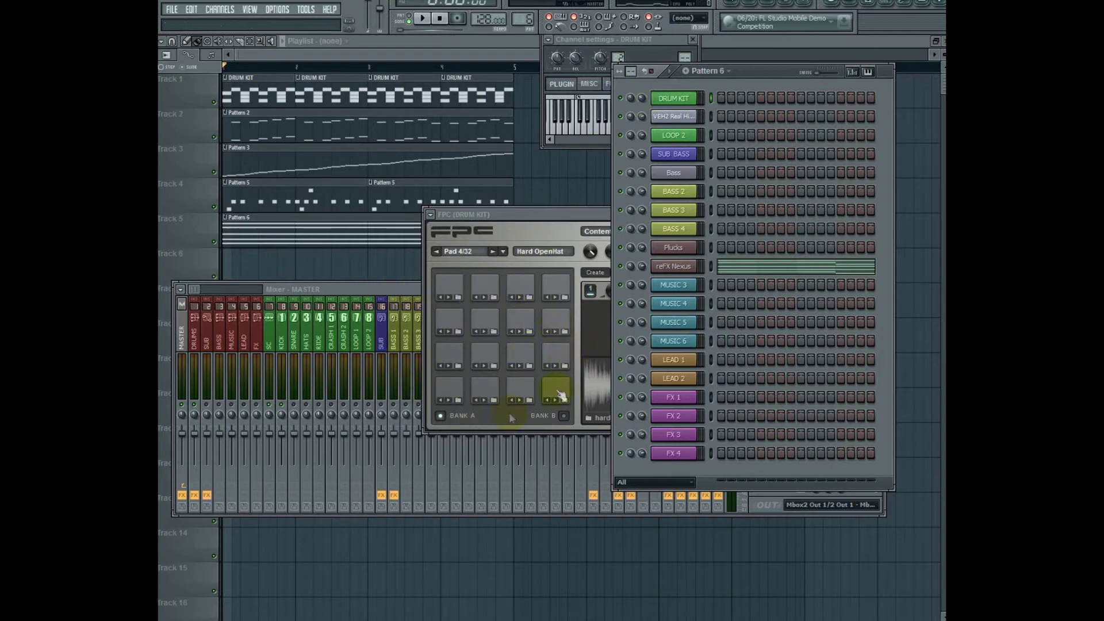
pyautogui.click(633, 97)
pyautogui.rightClick(642, 97)
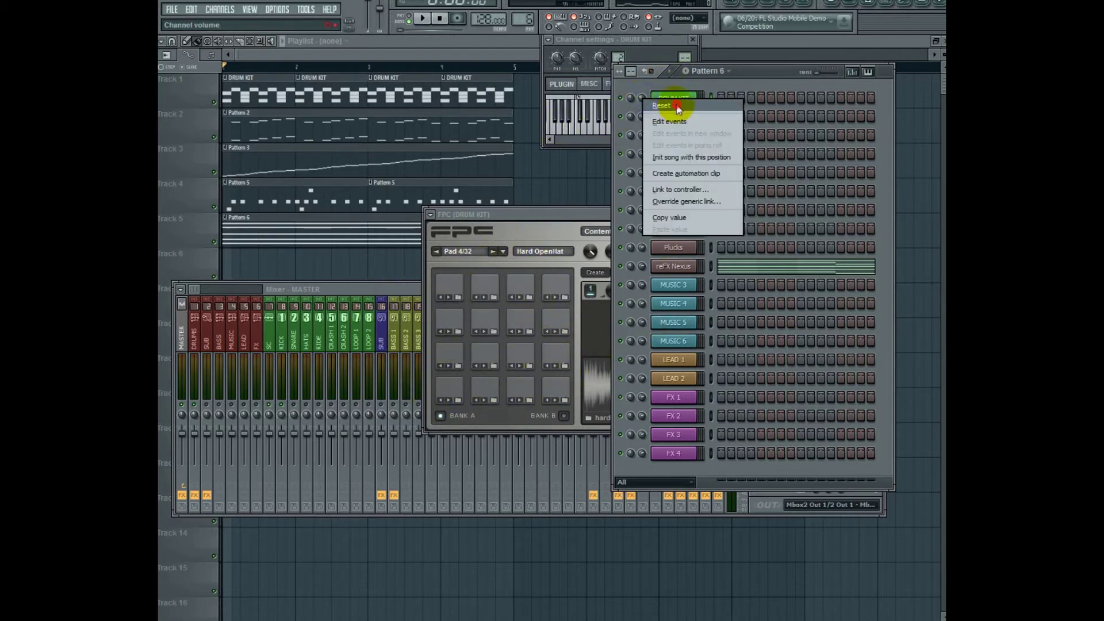
pyautogui.click(605, 217)
pyautogui.moveTo(584, 217); pyautogui.dragTo(365, 145)
pyautogui.click(237, 318)
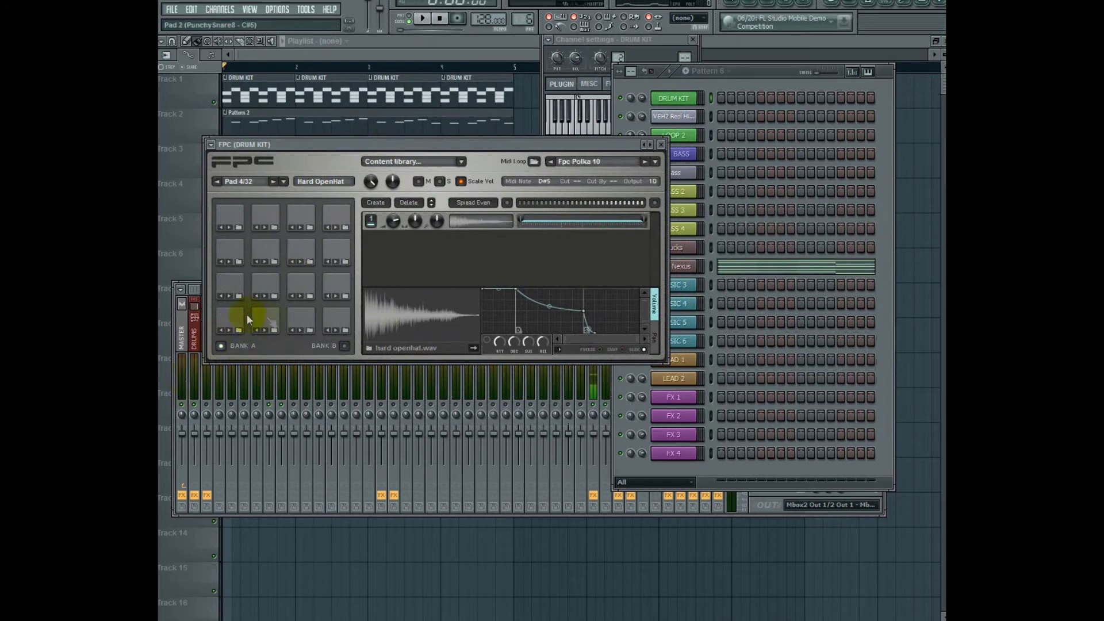
pyautogui.click(395, 223)
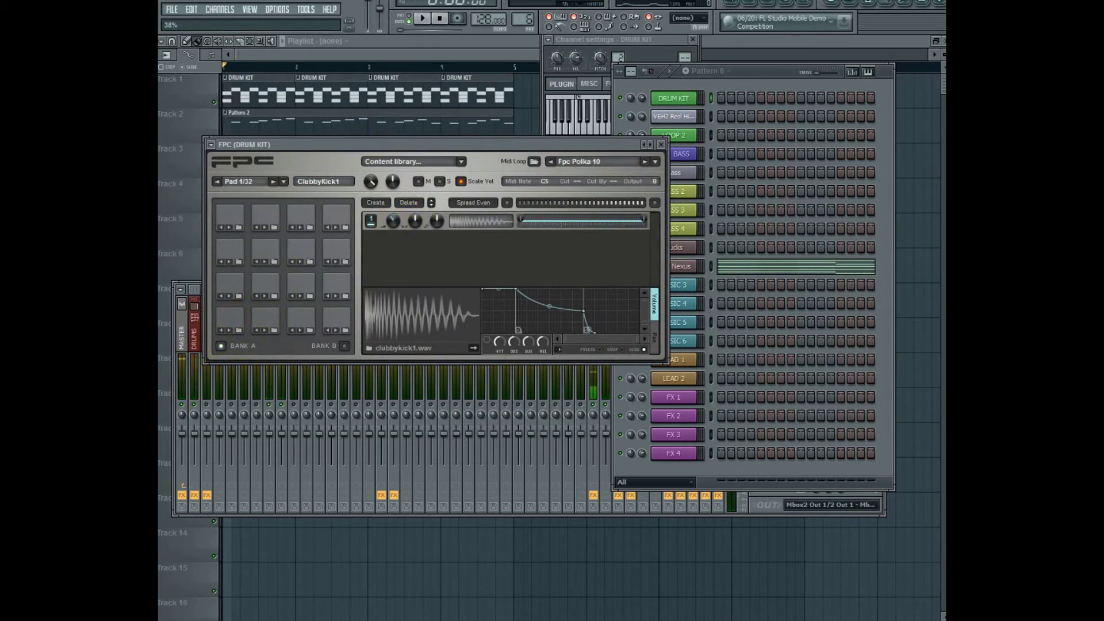
# - Close FPC and lower the KICK mixer track to about -11.3 dB
pyautogui.click(661, 144)
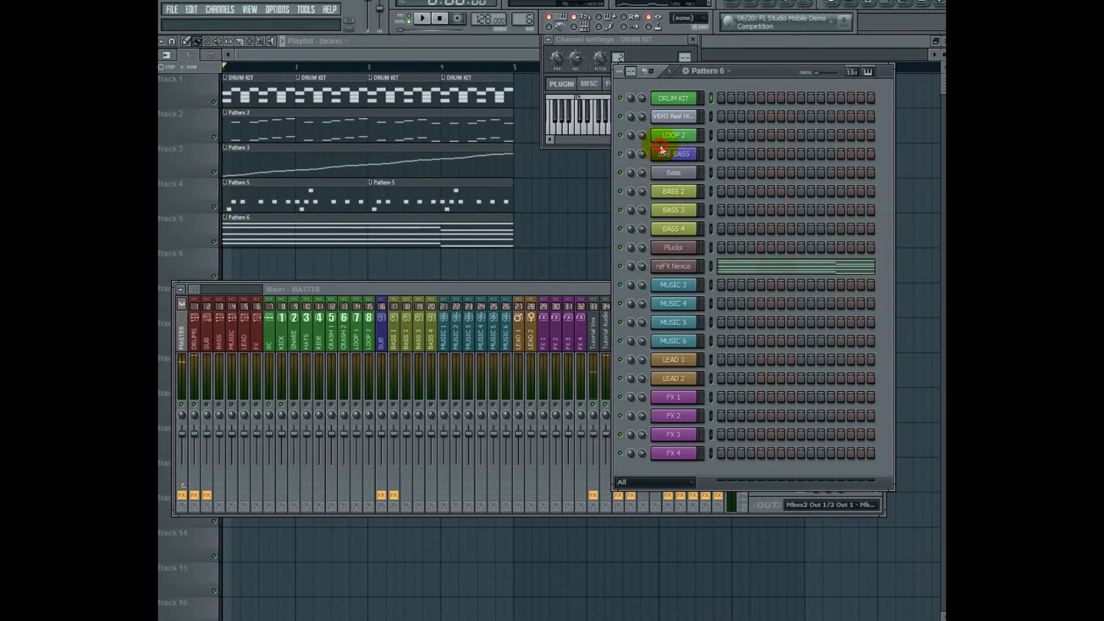
pyautogui.click(387, 284)
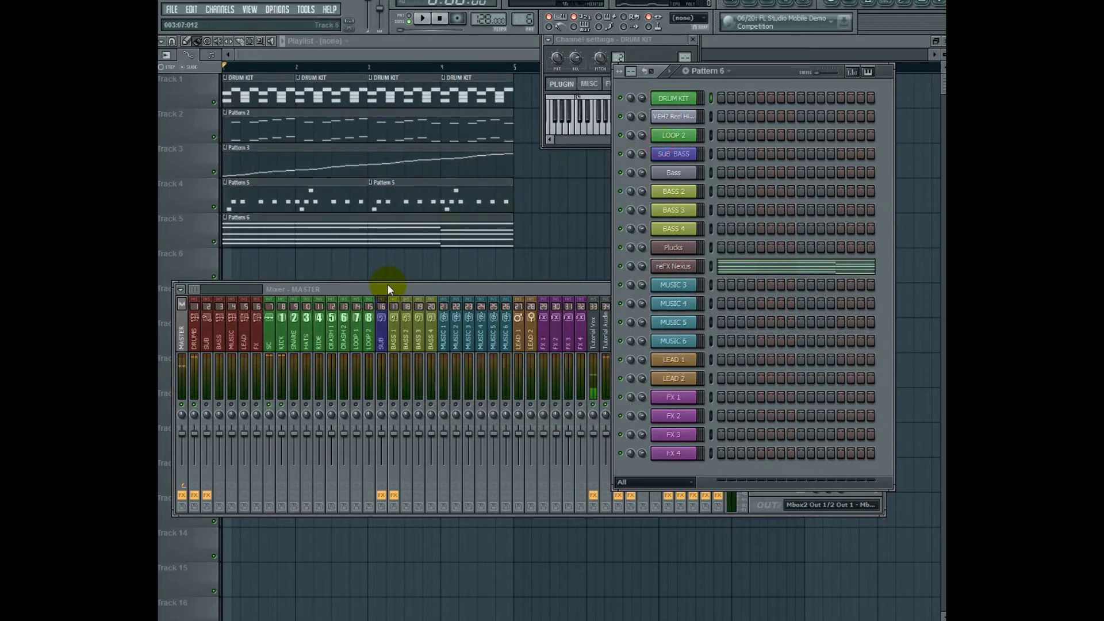
pyautogui.moveTo(283, 435); pyautogui.dragTo(282, 447)
pyautogui.rightClick(282, 447)
# - Reset the KICK fader, add Fruity Balance in slot 1, and turn its volume down
pyautogui.click(299, 451)
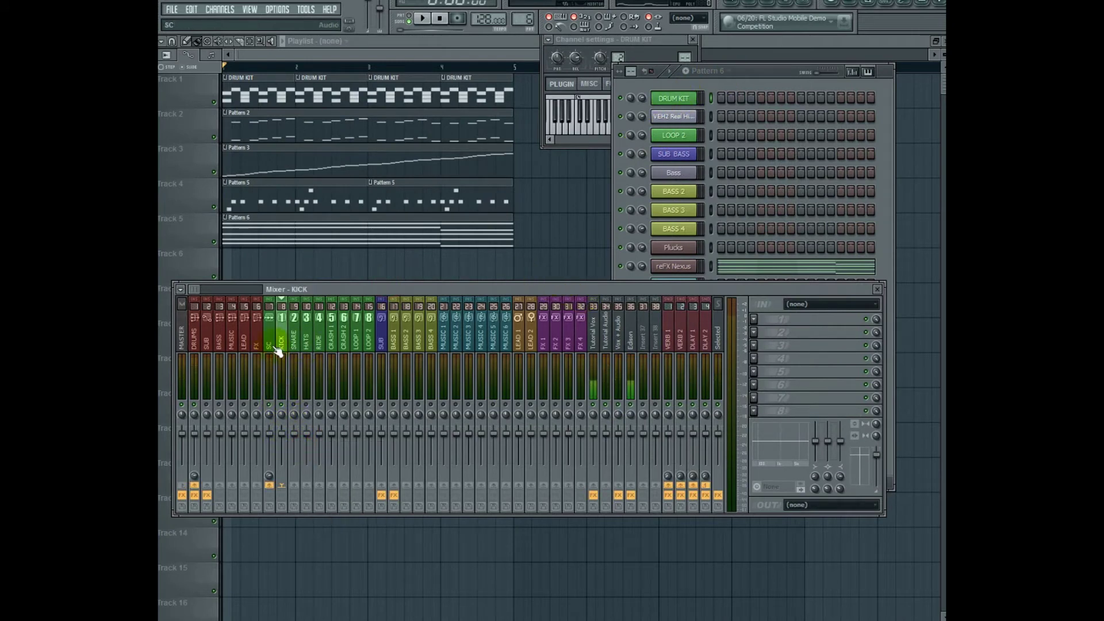
pyautogui.click(762, 318)
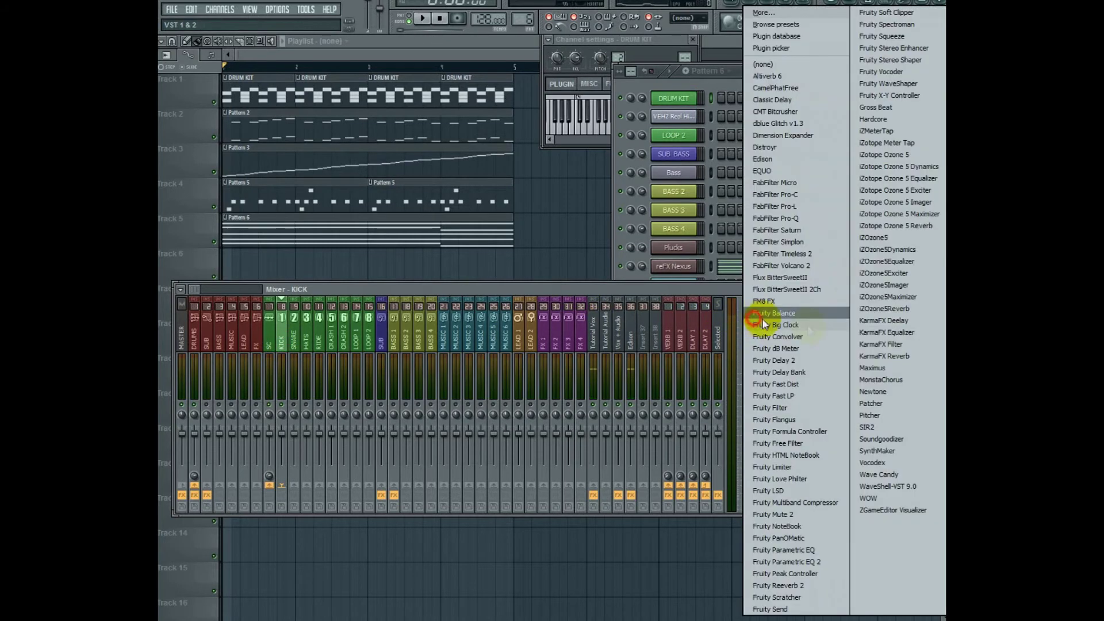
pyautogui.click(792, 311)
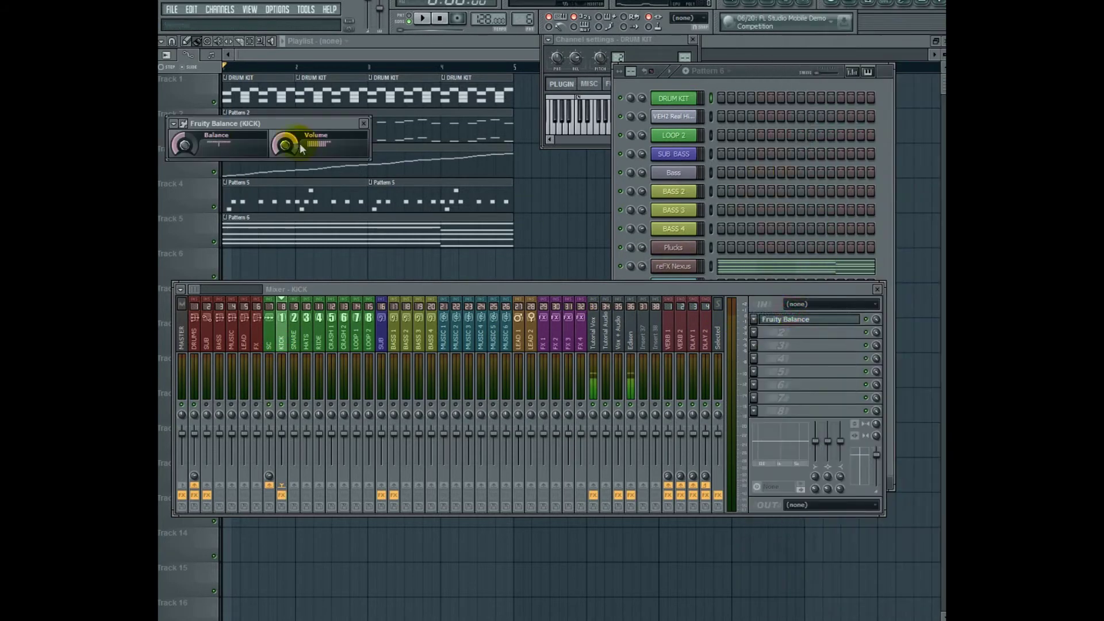
pyautogui.moveTo(285, 145); pyautogui.dragTo(285, 152)
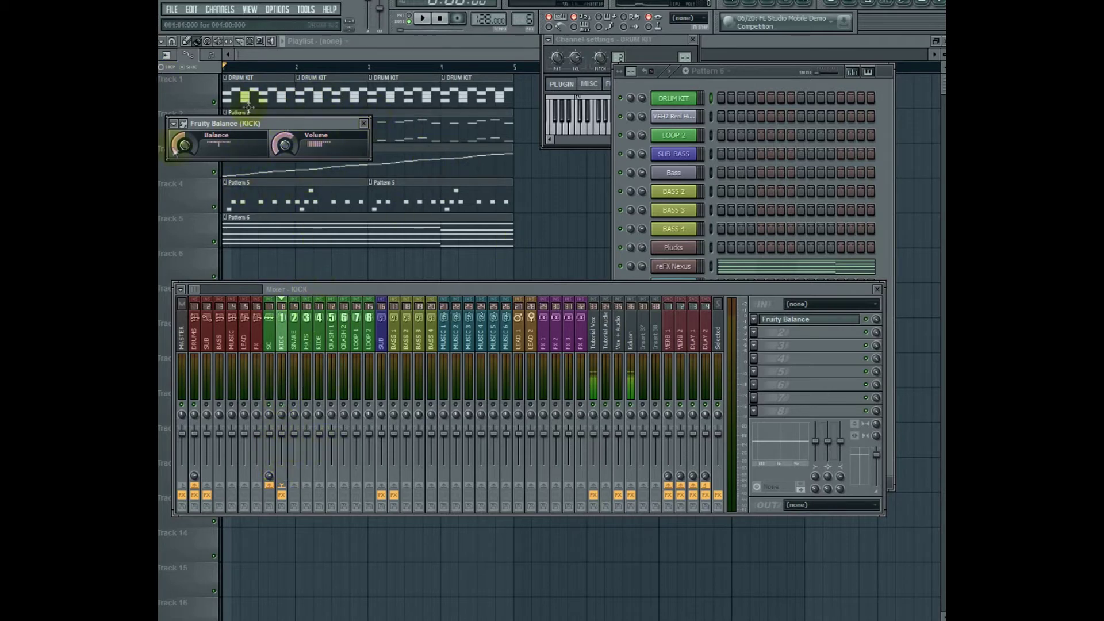
# - Play the song and load the Meters plugin on the Selected insert to watch levels
pyautogui.click(426, 22)
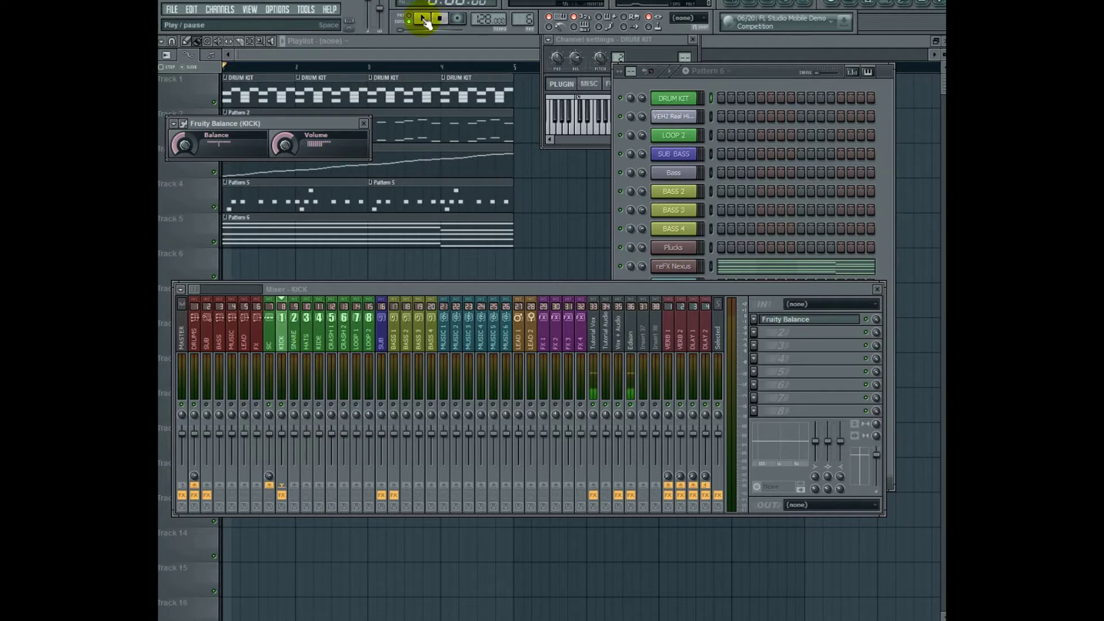
pyautogui.click(427, 21)
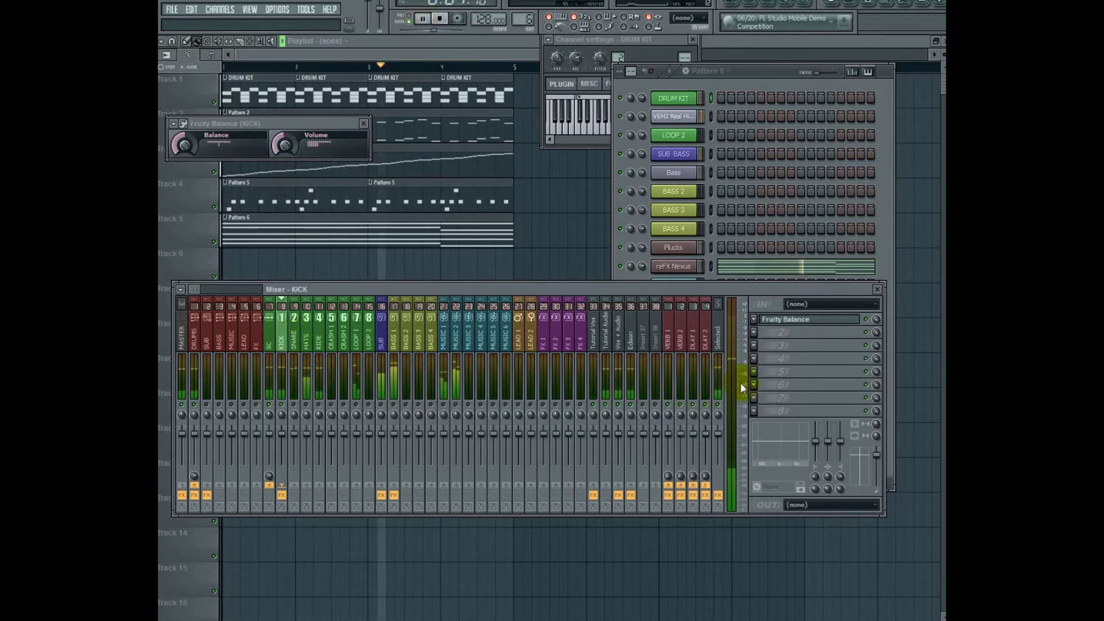
pyautogui.click(719, 345)
pyautogui.click(793, 398)
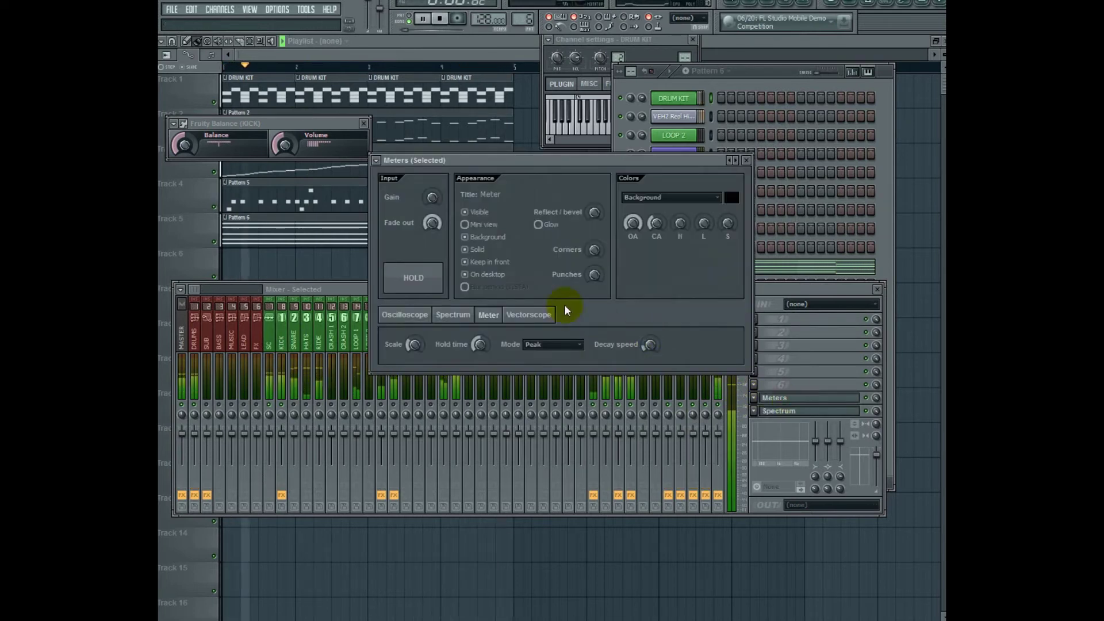
# - Close the Meters window and return to the KICK track's Fruity Balance in the mixer
pyautogui.click(746, 160)
pyautogui.moveTo(924, 217); pyautogui.dragTo(904, 206)
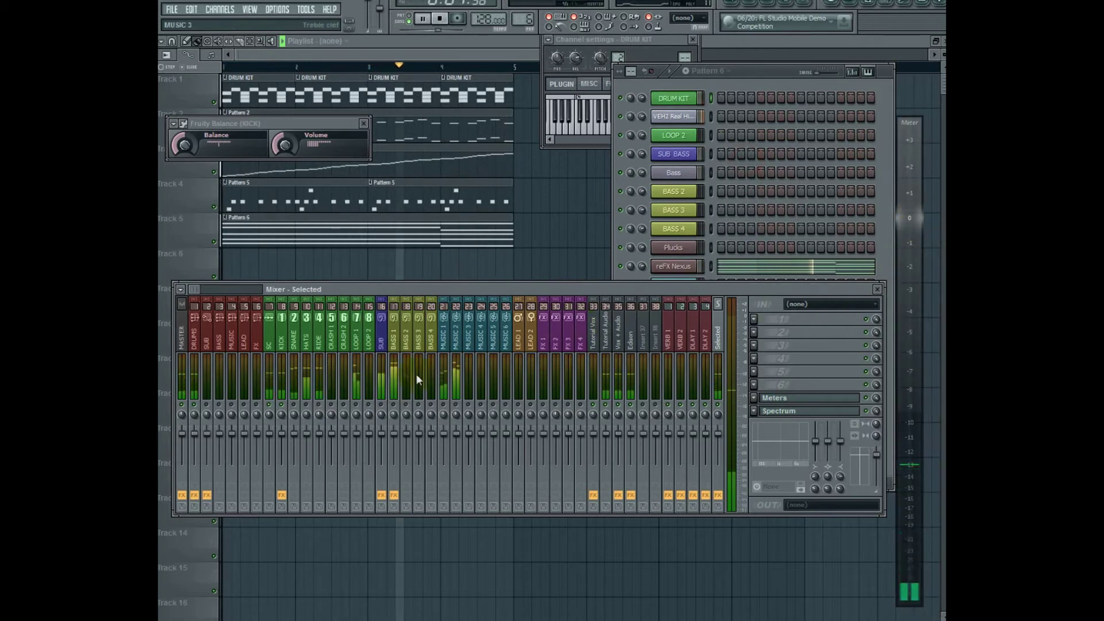
pyautogui.click(284, 143)
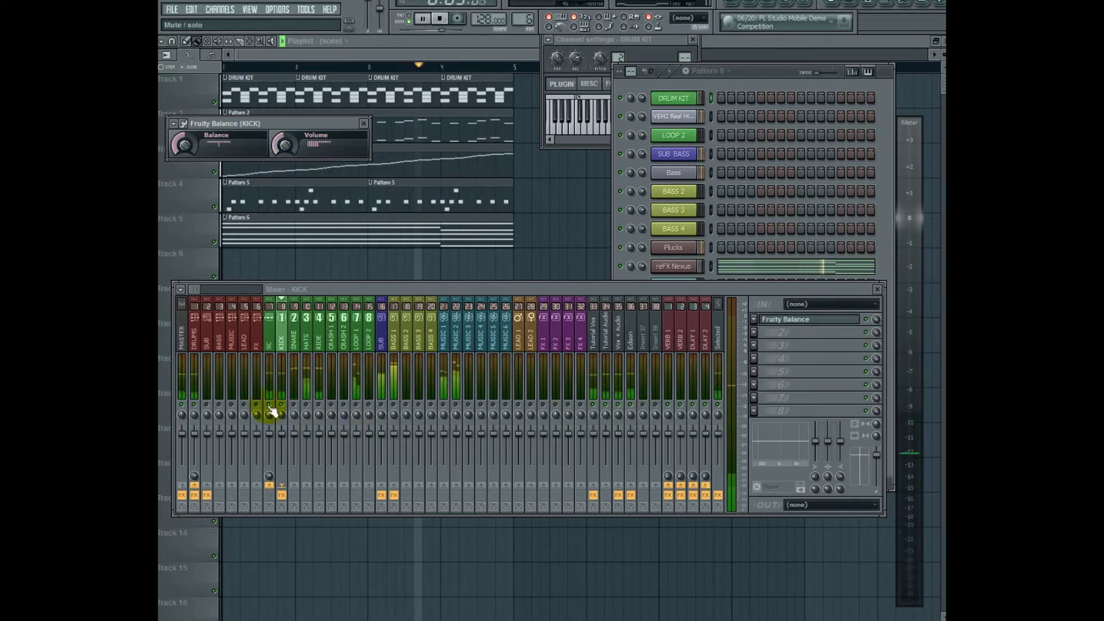
pyautogui.click(385, 407)
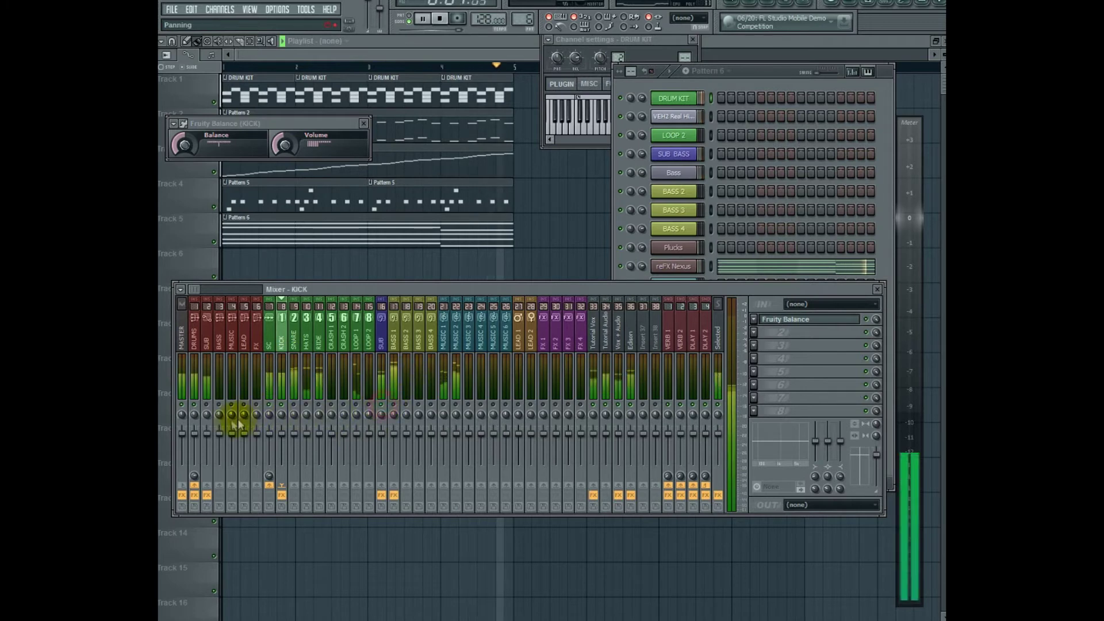
# - Raise the SUB BASS channel volume from 68% (-7.6 dB) to 76% (-5.8 dB)
pyautogui.click(674, 153)
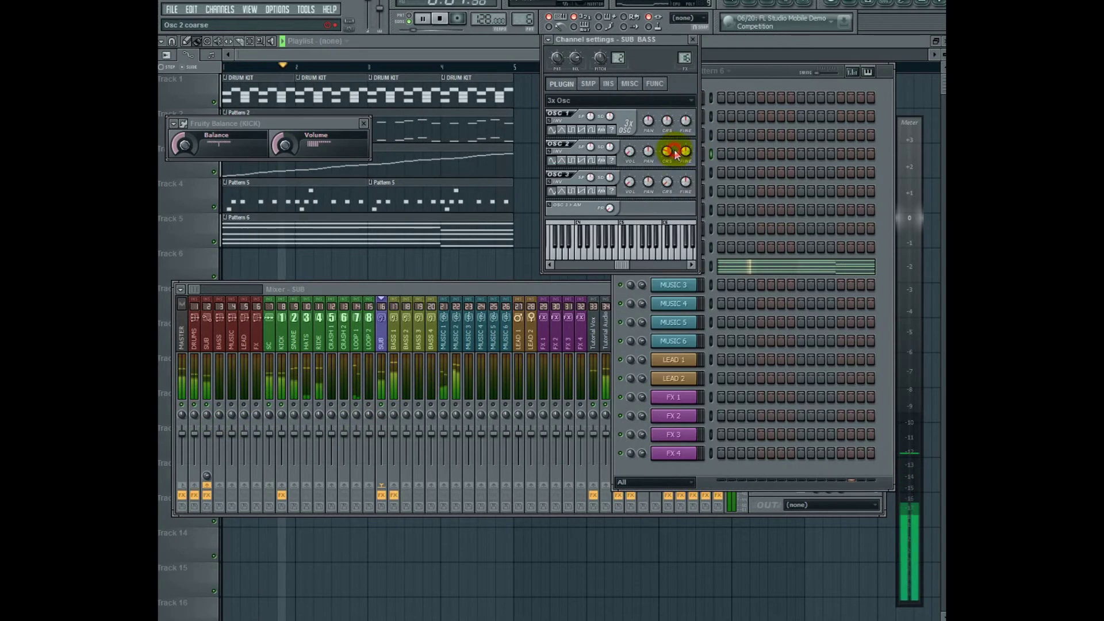
pyautogui.click(692, 39)
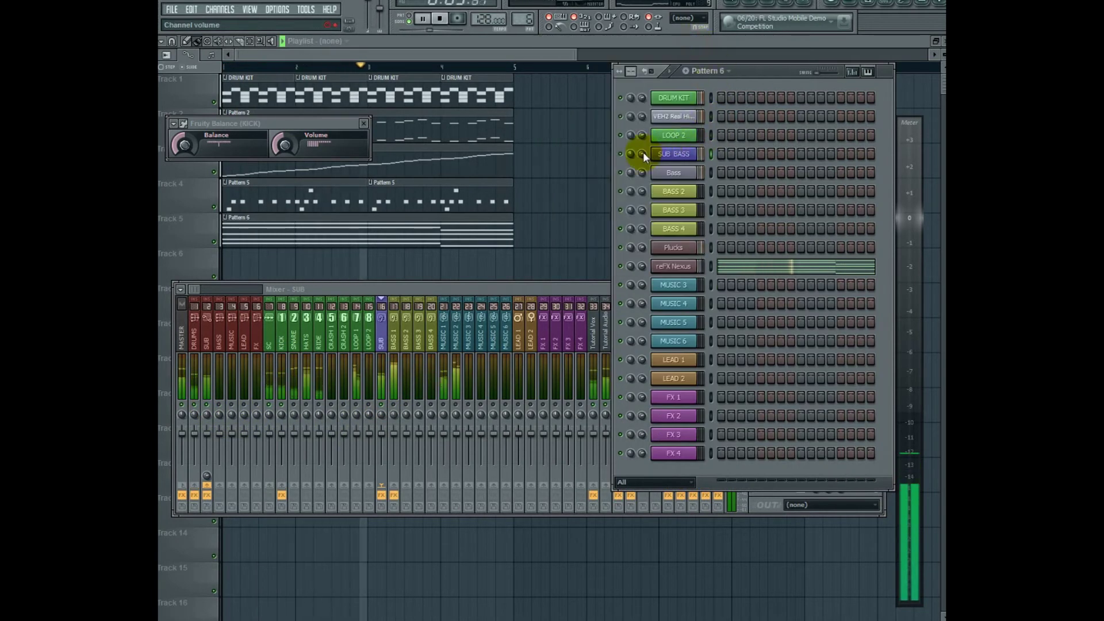
pyautogui.click(387, 340)
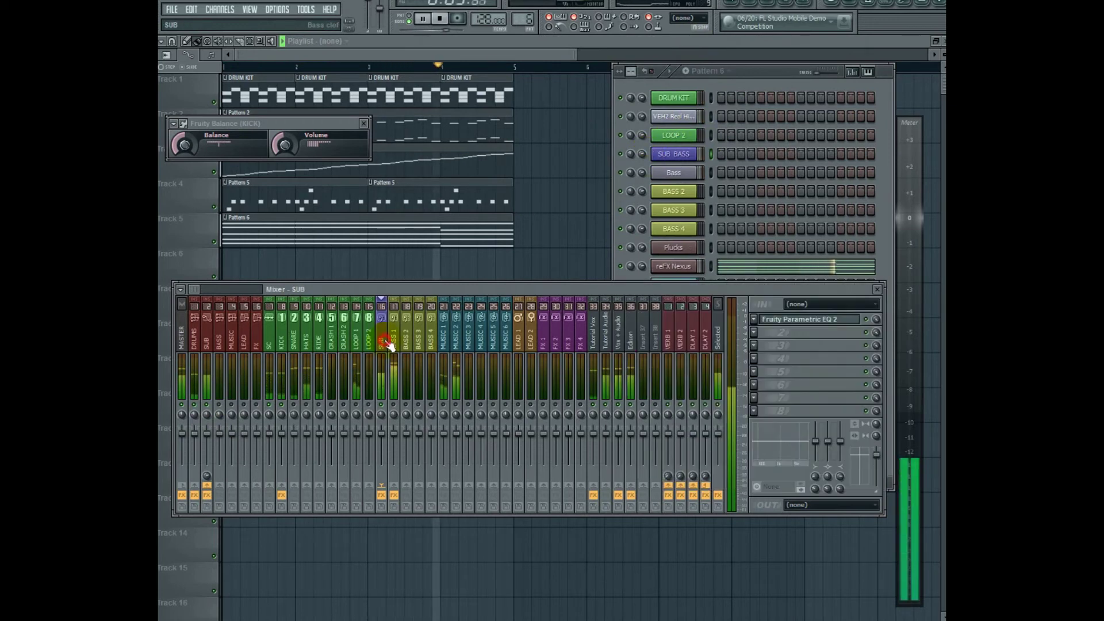
pyautogui.click(643, 155)
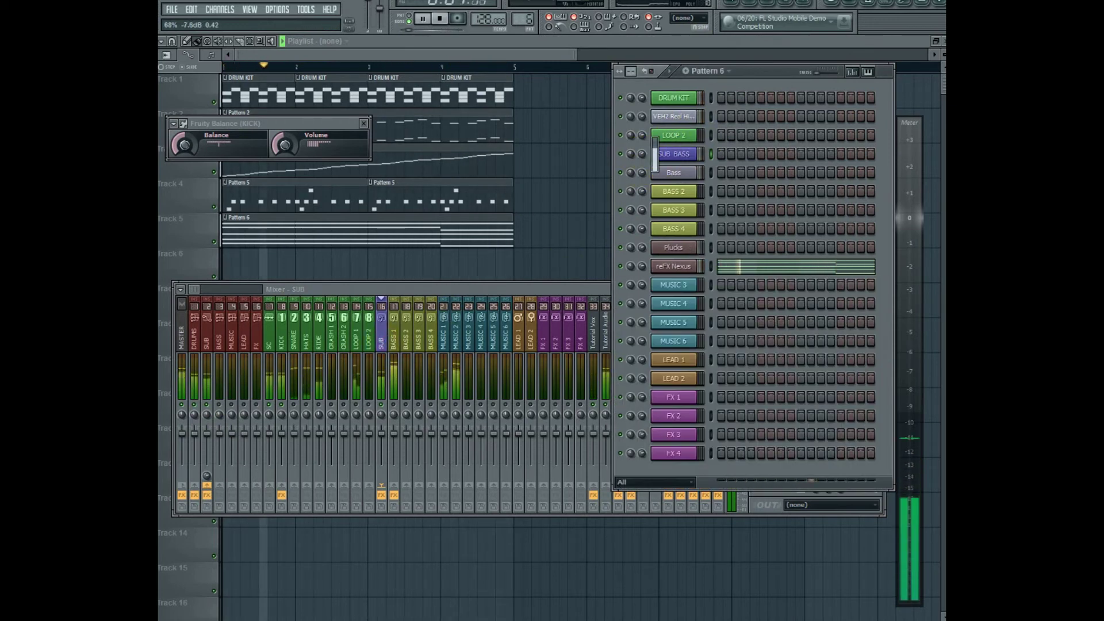
pyautogui.moveTo(643, 155); pyautogui.dragTo(643, 155)
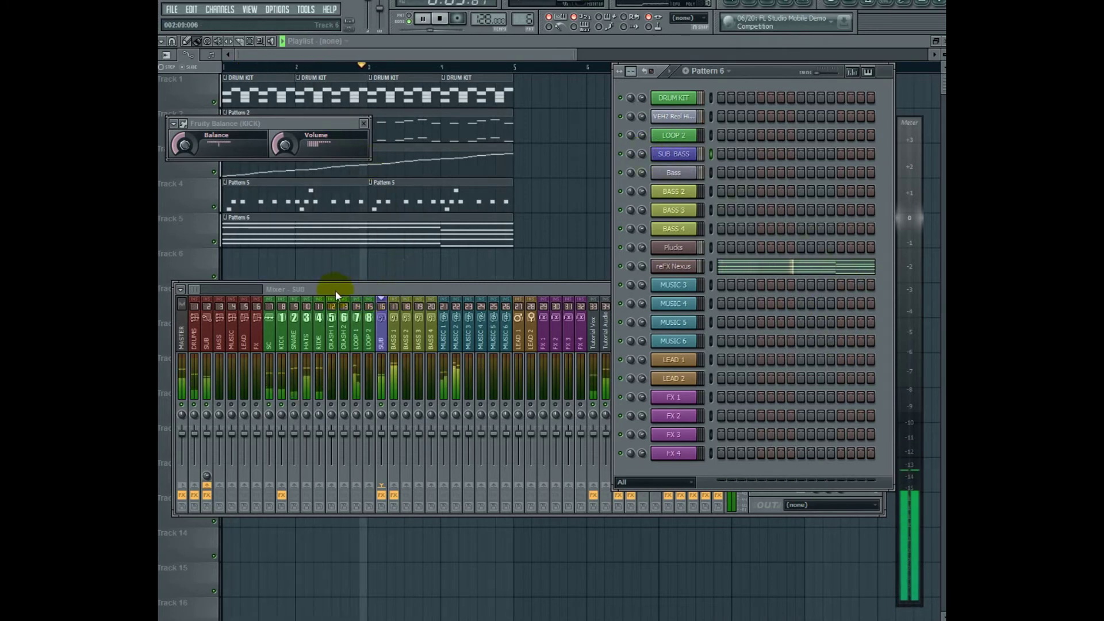
# - Toggle mute on the HATS mixer track and select the DRUM KIT channel
pyautogui.moveTo(336, 291); pyautogui.dragTo(329, 284)
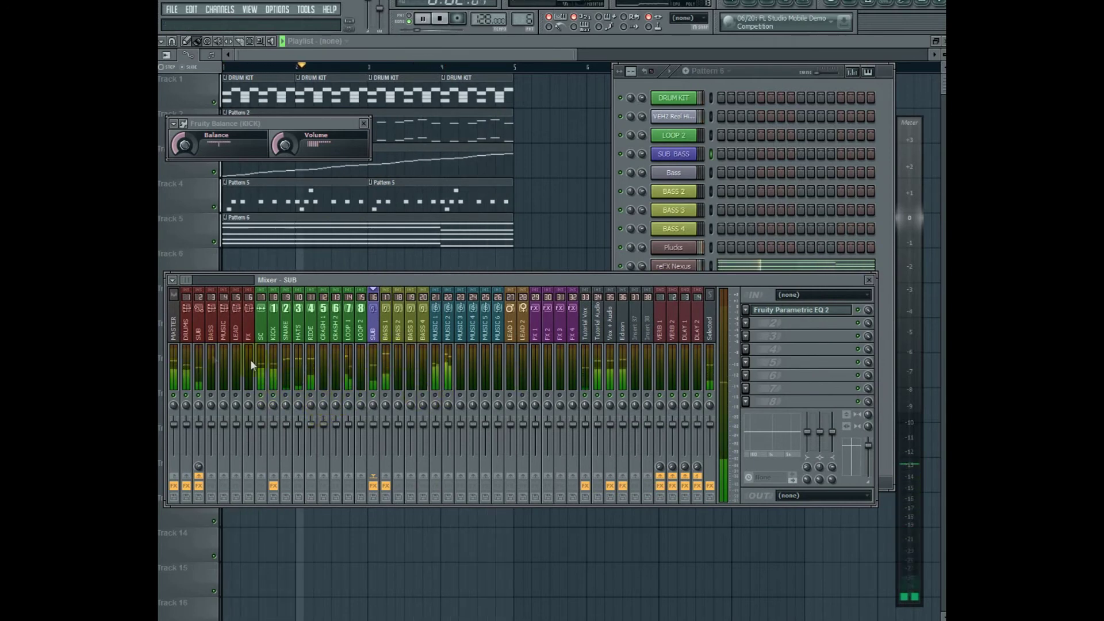
pyautogui.click(299, 397)
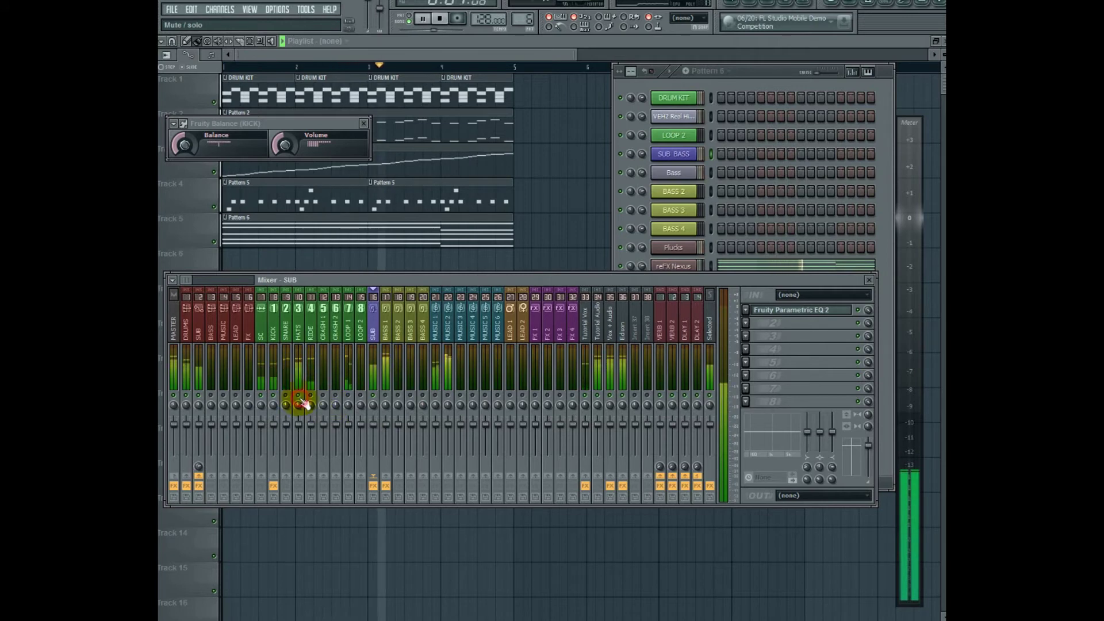
pyautogui.click(730, 284)
pyautogui.click(740, 66)
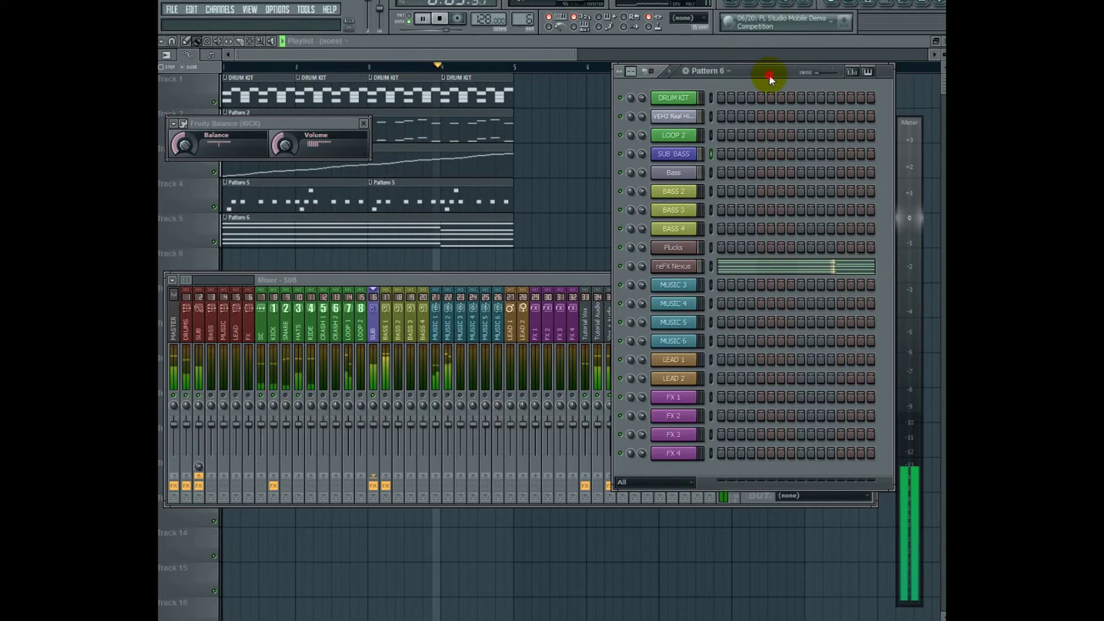
# - Turn down the Hard OpenHat pad's layer volume in FPC and check the HATS insert
pyautogui.click(672, 99)
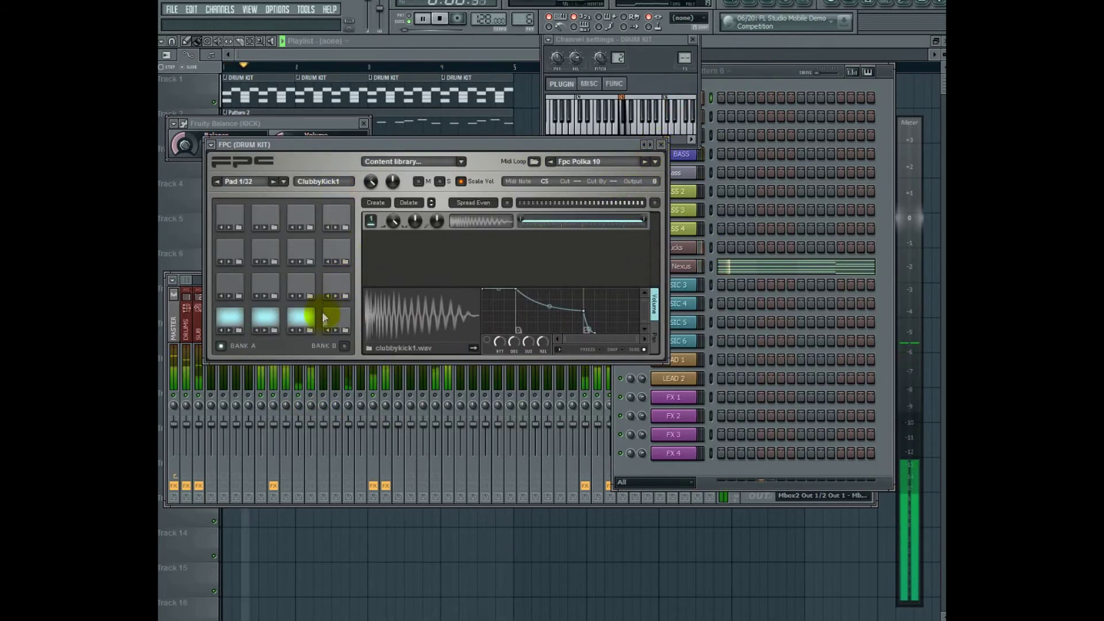
pyautogui.click(342, 324)
pyautogui.click(394, 223)
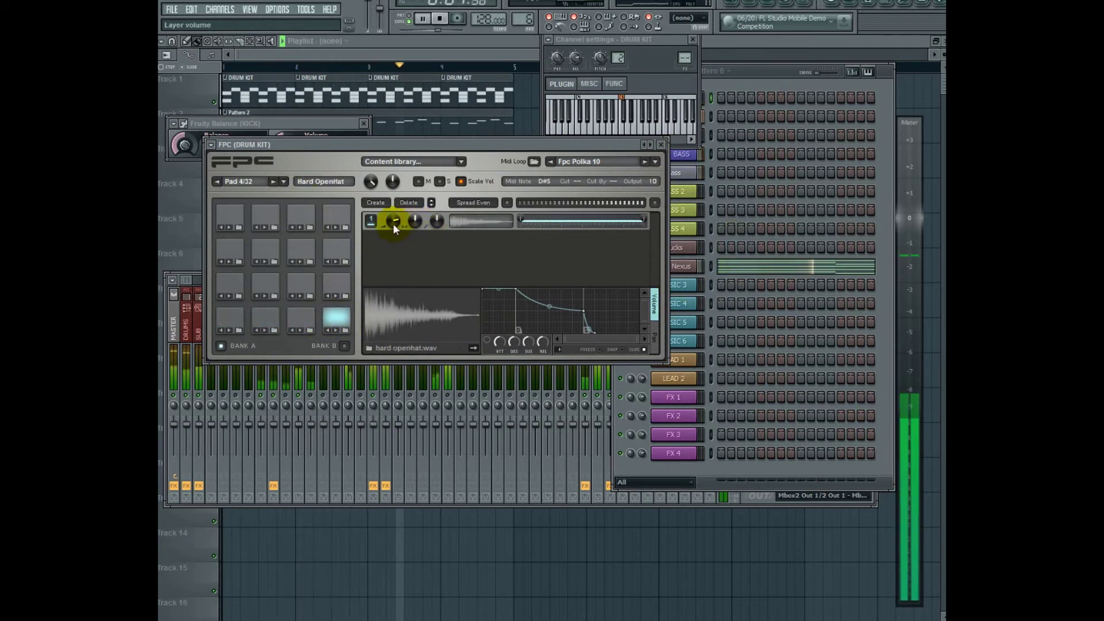
pyautogui.moveTo(392, 223); pyautogui.dragTo(393, 235)
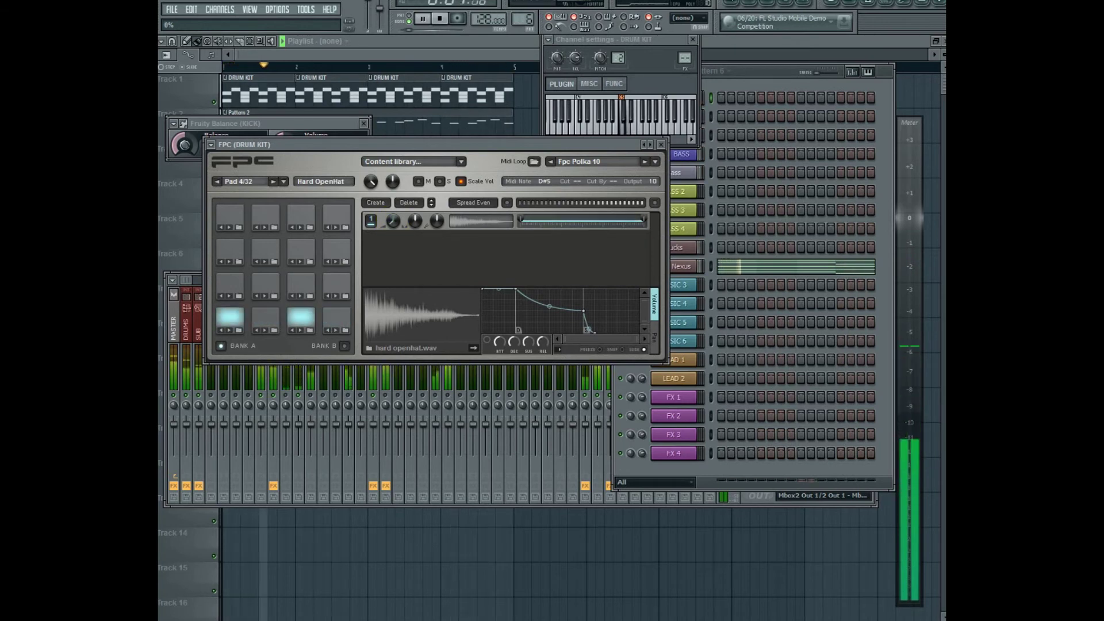
pyautogui.click(395, 224)
pyautogui.moveTo(391, 222); pyautogui.dragTo(389, 253)
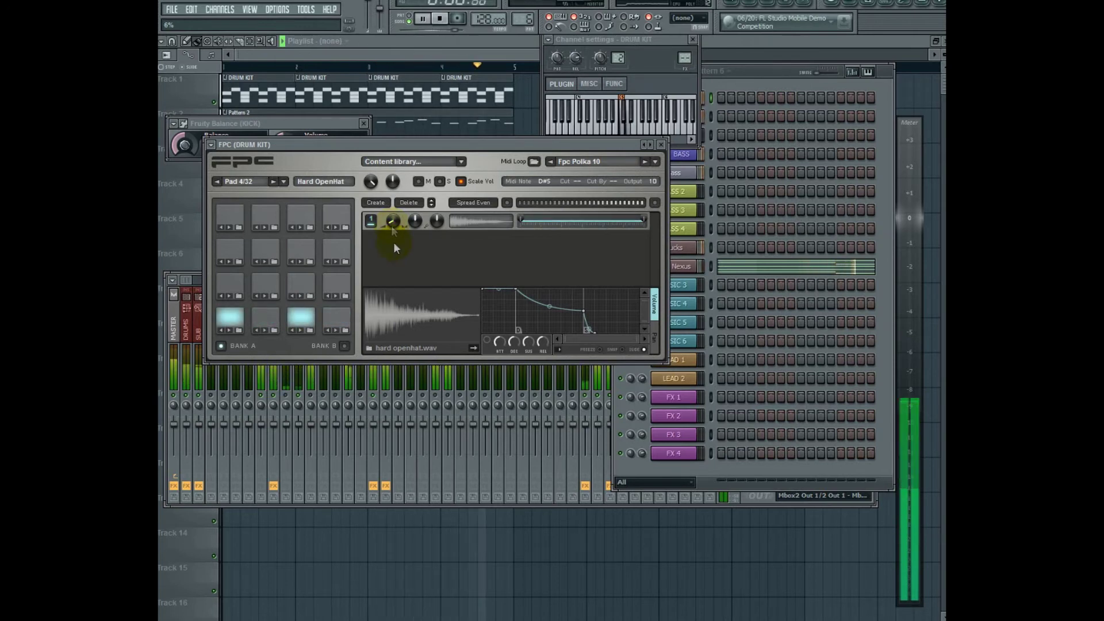
pyautogui.click(187, 279)
pyautogui.click(297, 331)
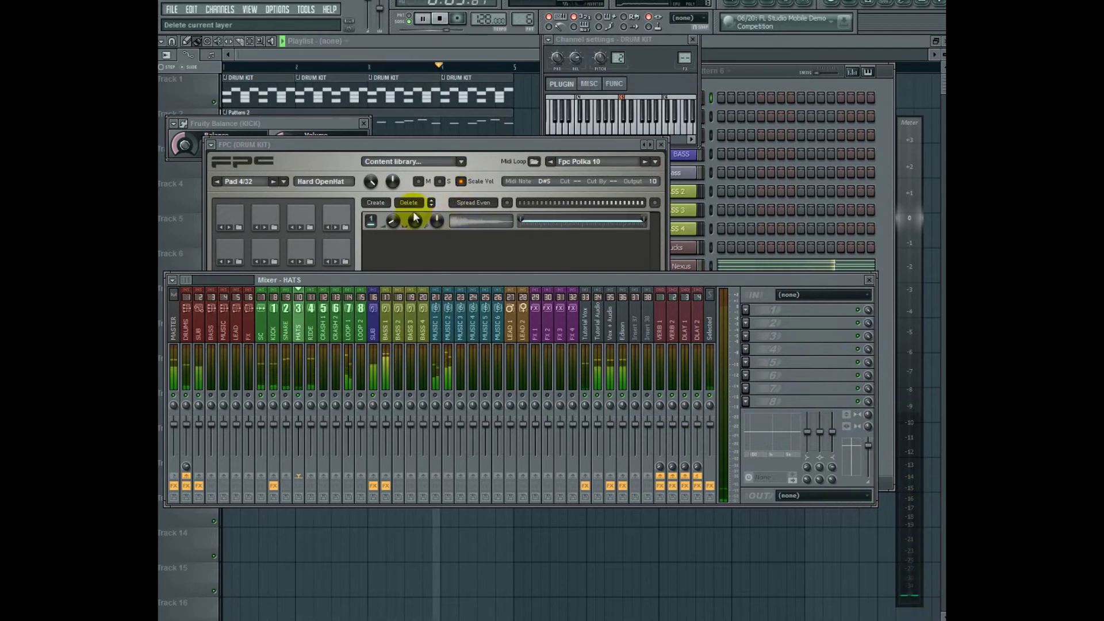
pyautogui.click(391, 222)
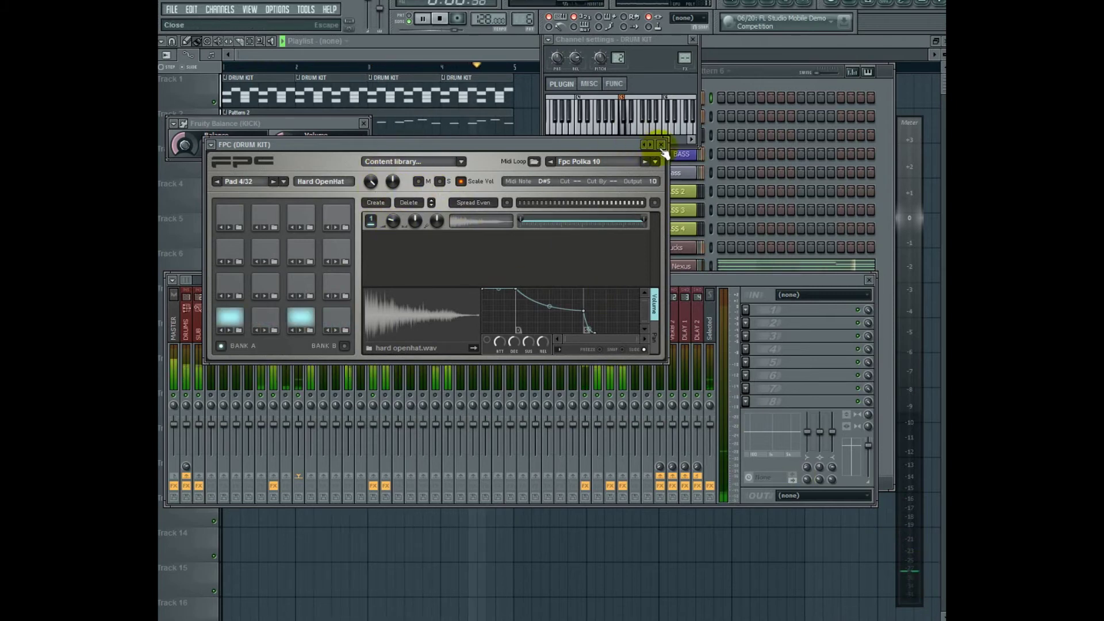
# - Audition the RideCymbal3 pad in FPC and show the RIDE insert in the mixer
pyautogui.click(299, 386)
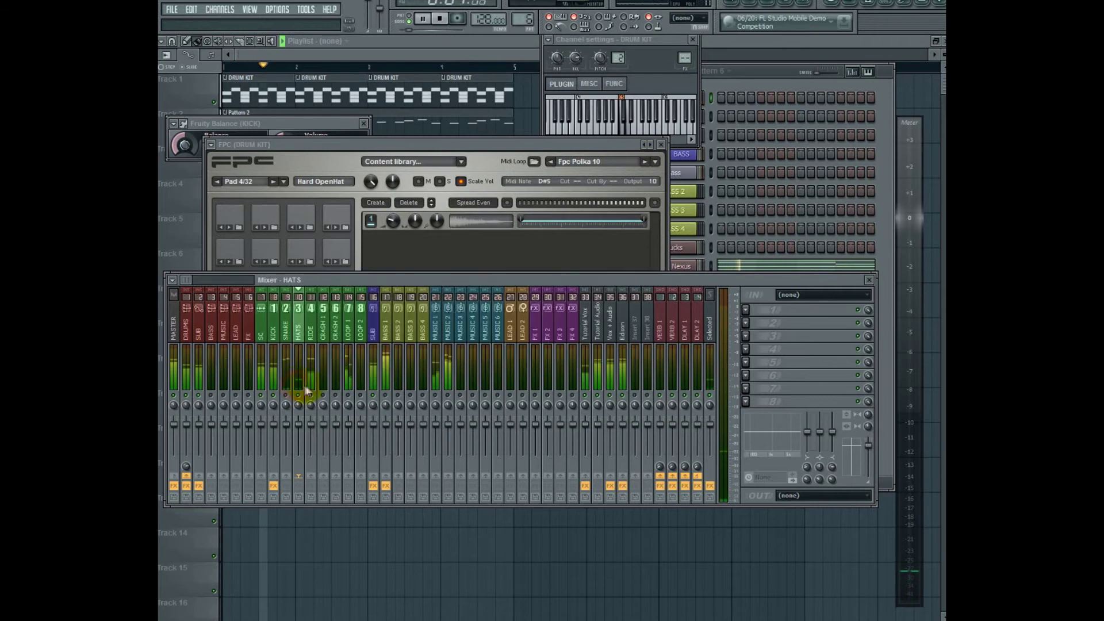
pyautogui.click(439, 153)
pyautogui.click(304, 318)
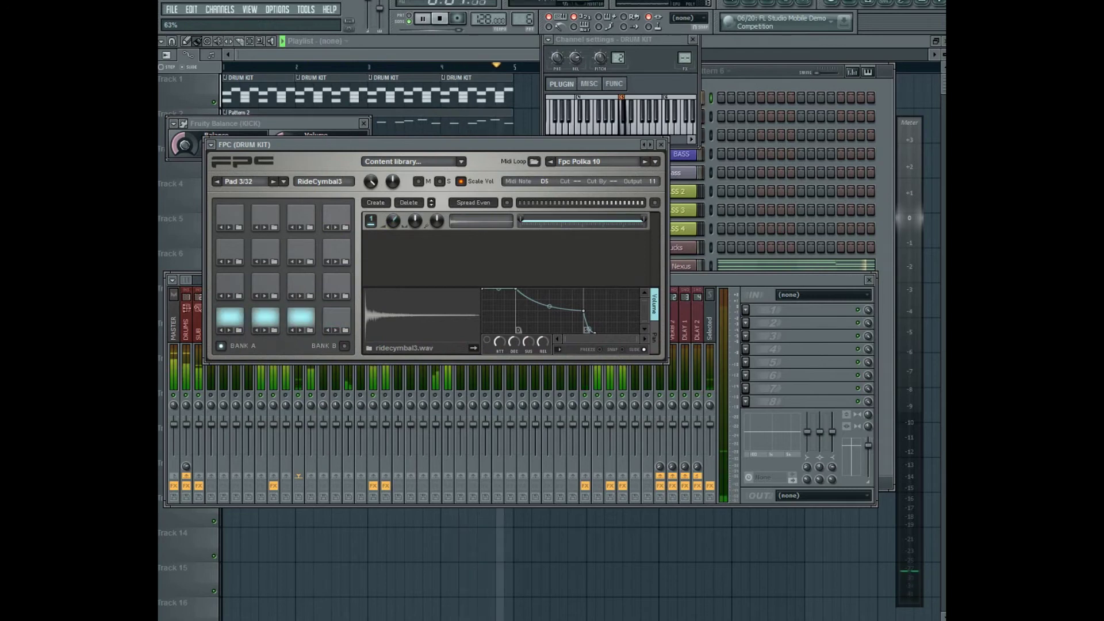
pyautogui.click(310, 381)
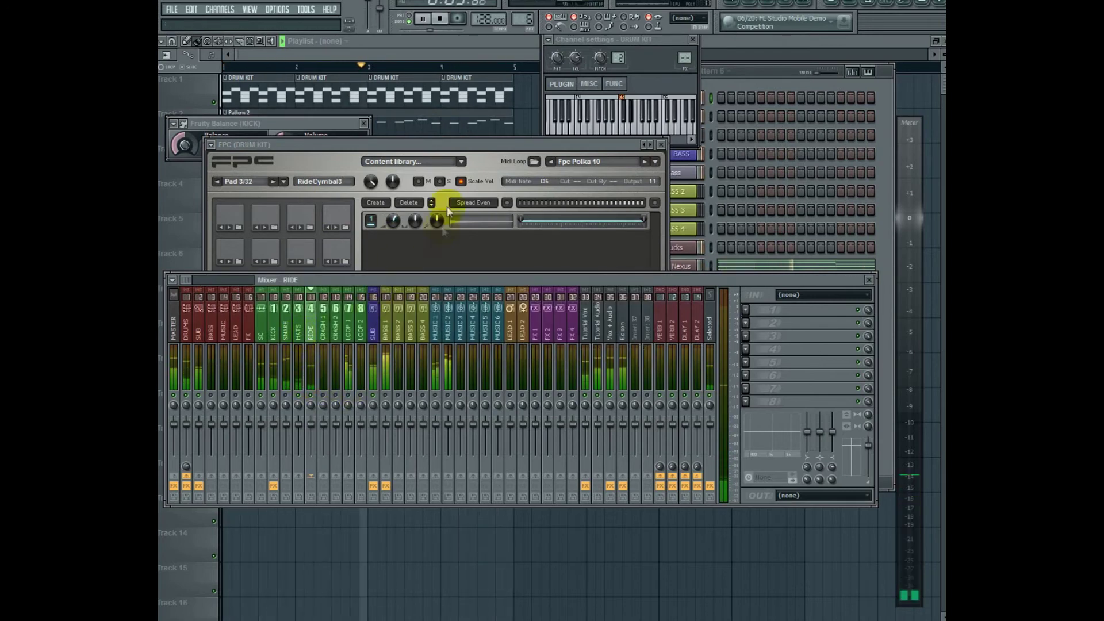
pyautogui.click(391, 221)
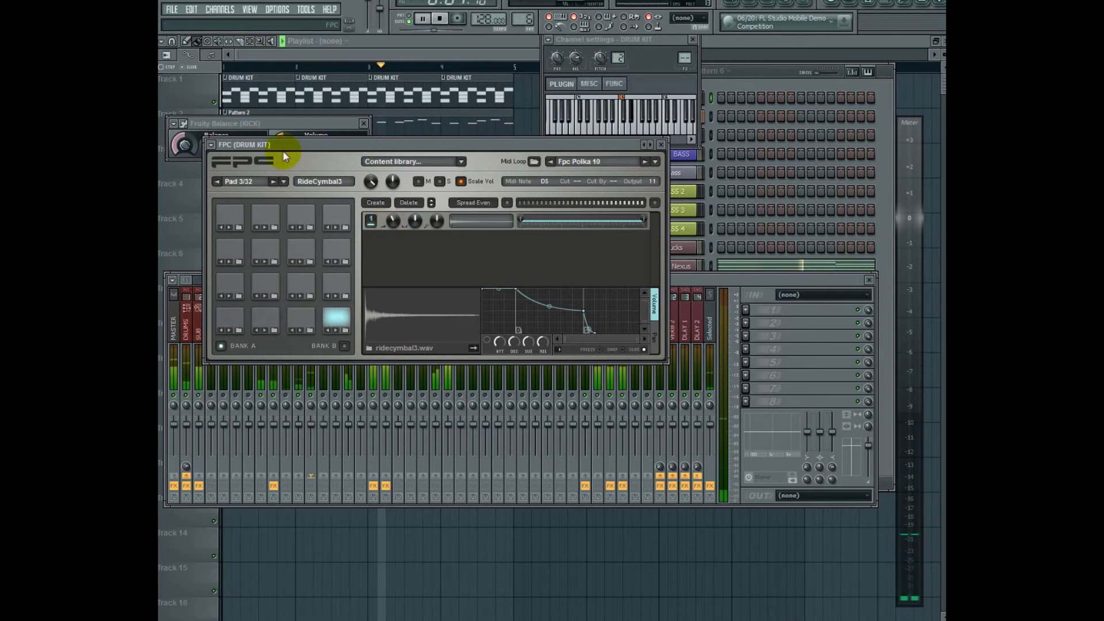
pyautogui.click(315, 382)
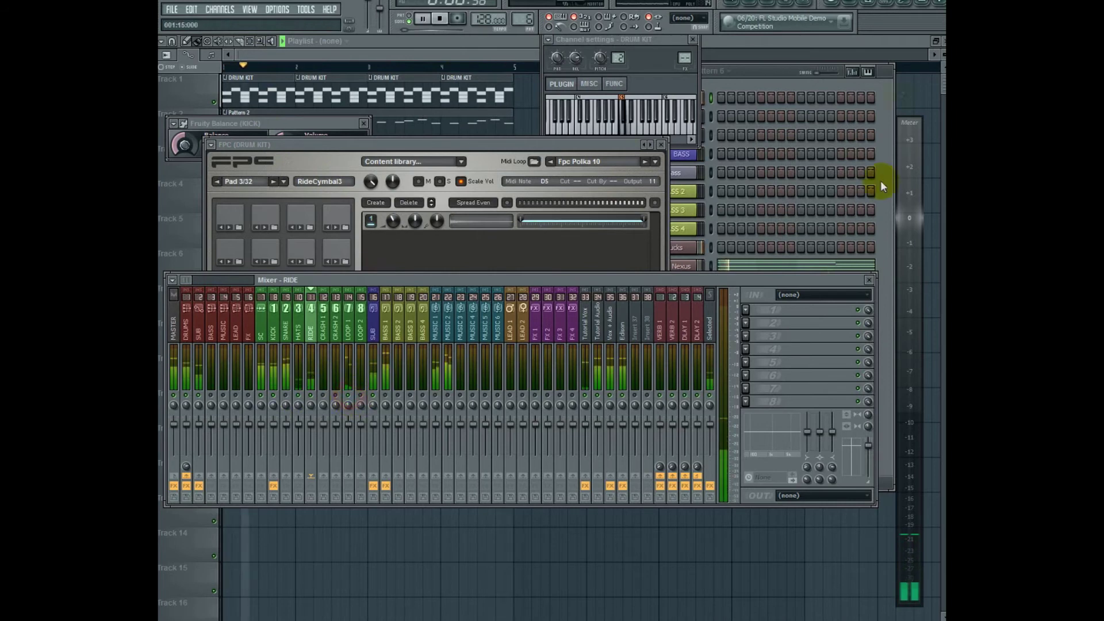
# - Put the mixer on the LOOP 1 track and bring the Pattern 6 channel rack back in front
pyautogui.click(761, 69)
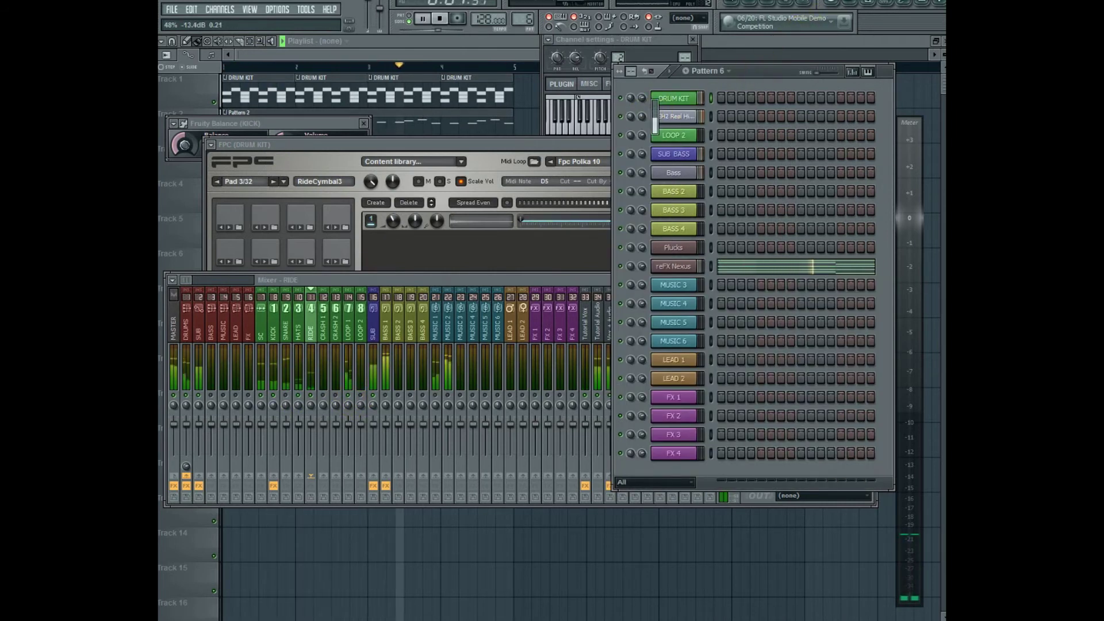
pyautogui.click(350, 339)
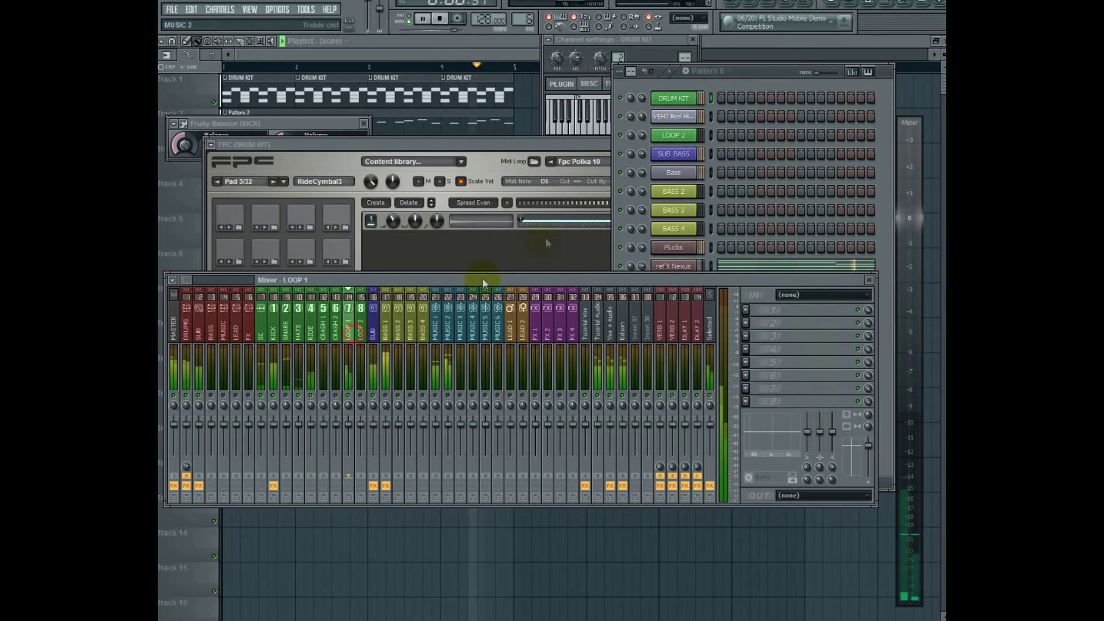
pyautogui.click(644, 118)
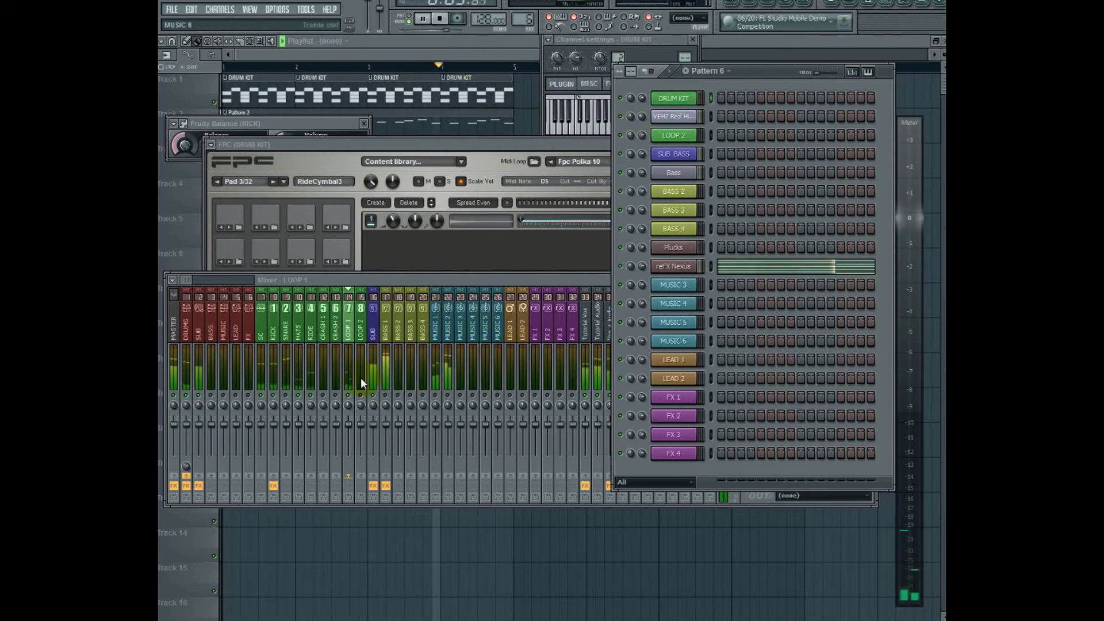
# - Select the PunchySnare8 pad (Pad 2) in the FPC drum kit
pyautogui.click(288, 399)
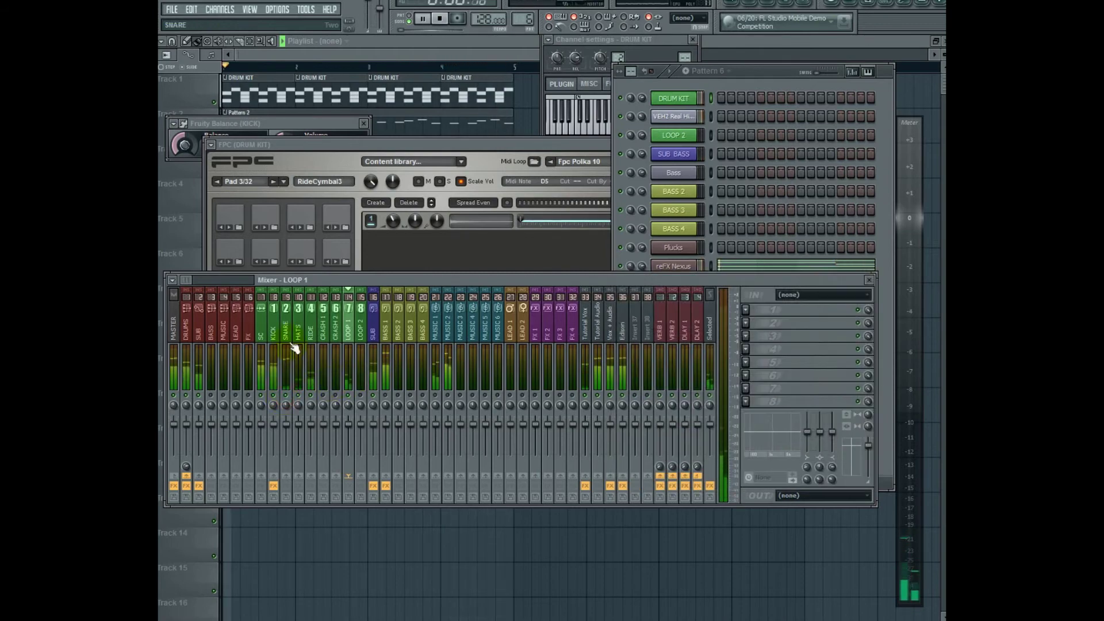
pyautogui.click(674, 98)
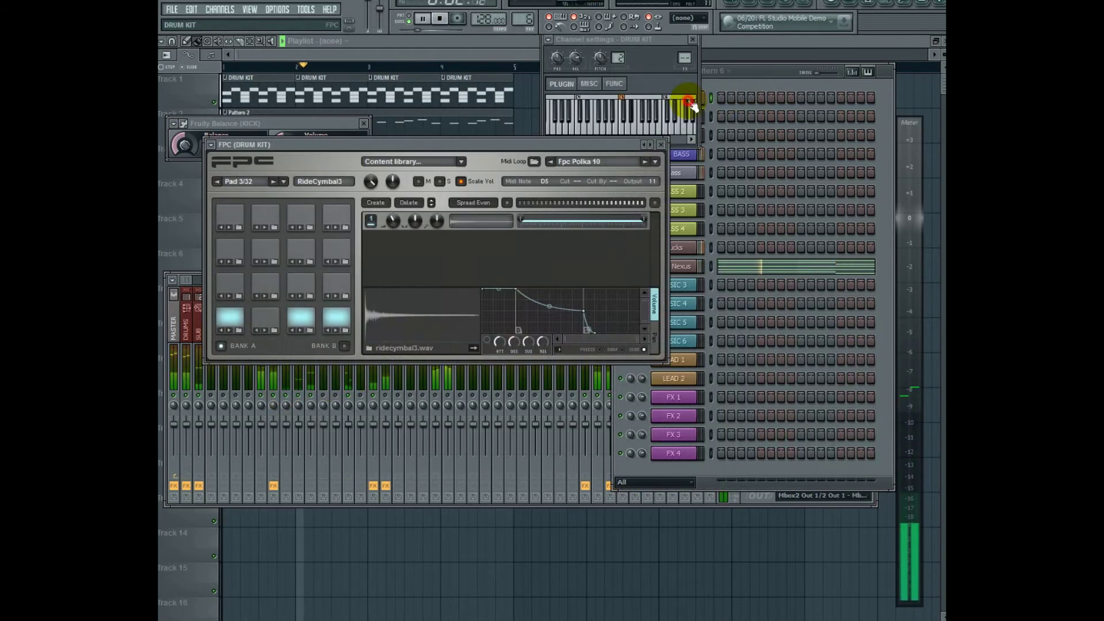
pyautogui.click(261, 314)
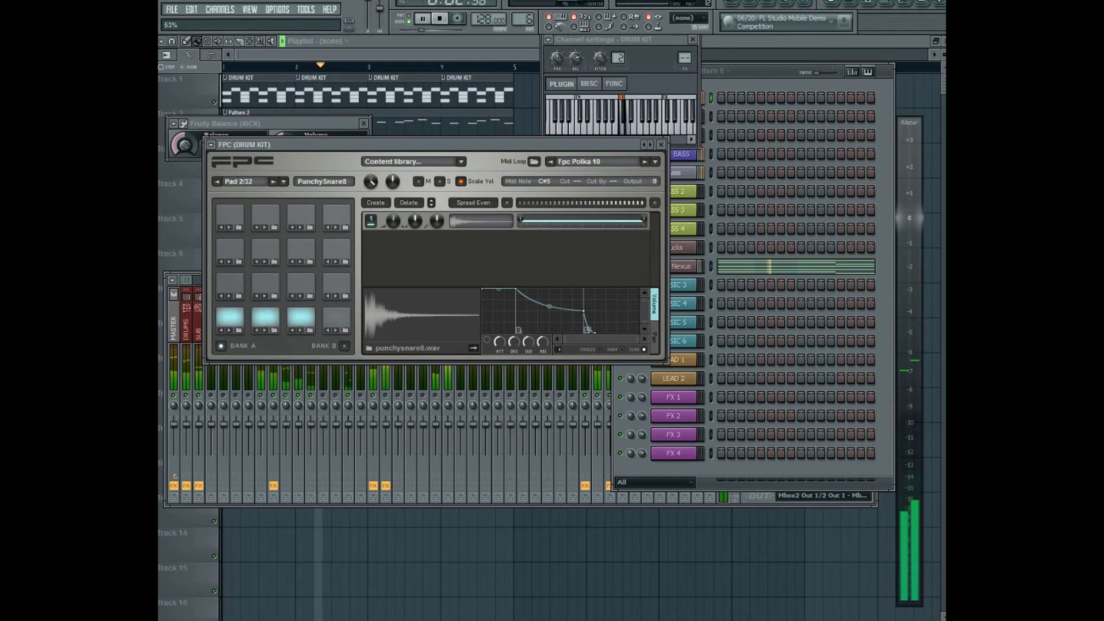
# - Put the mixer on the SNARE track and move the FPC window aside to uncover it
pyautogui.click(233, 379)
pyautogui.click(287, 329)
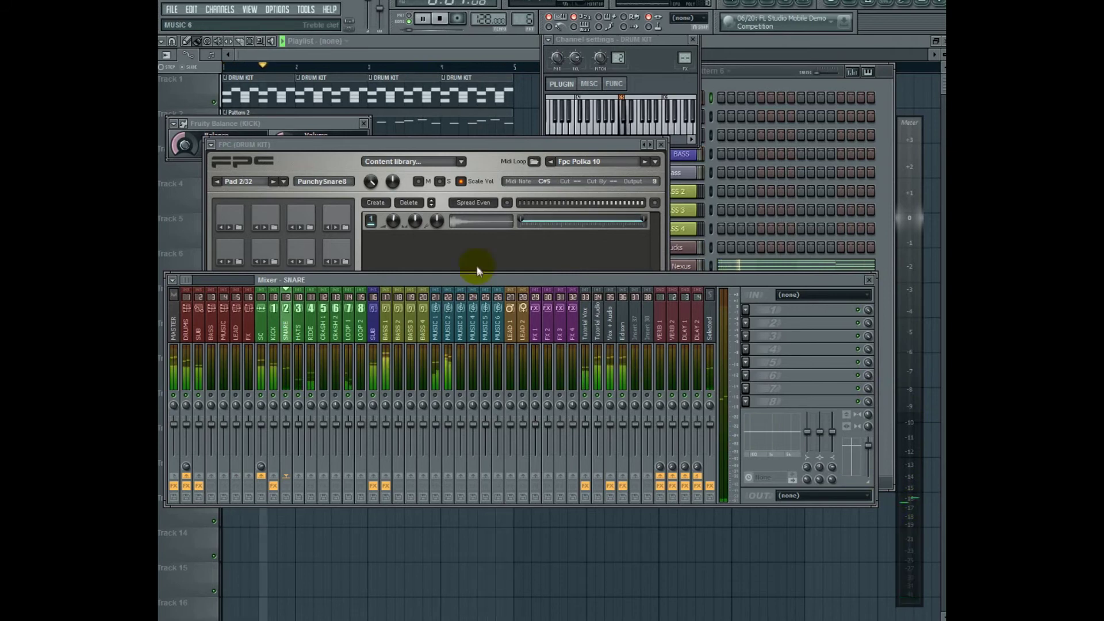
pyautogui.click(392, 255)
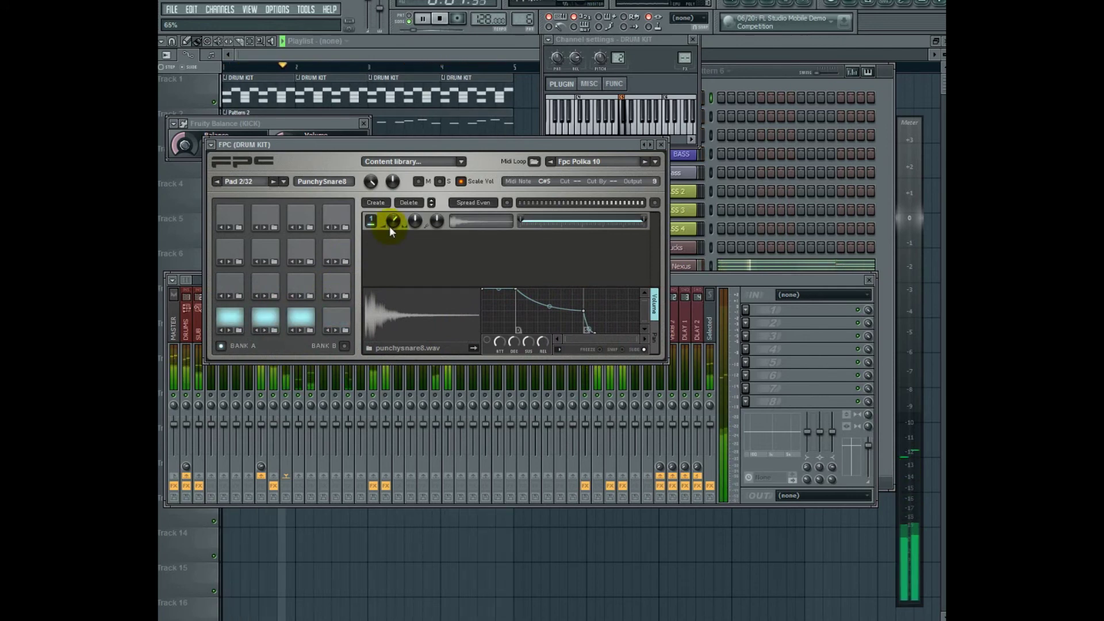
pyautogui.moveTo(409, 146); pyautogui.dragTo(557, 151)
# - Stop playback, put the mixer on DRUMS, audition the ClubbyKick1 pad in FPC, then close FPC
pyautogui.click(440, 19)
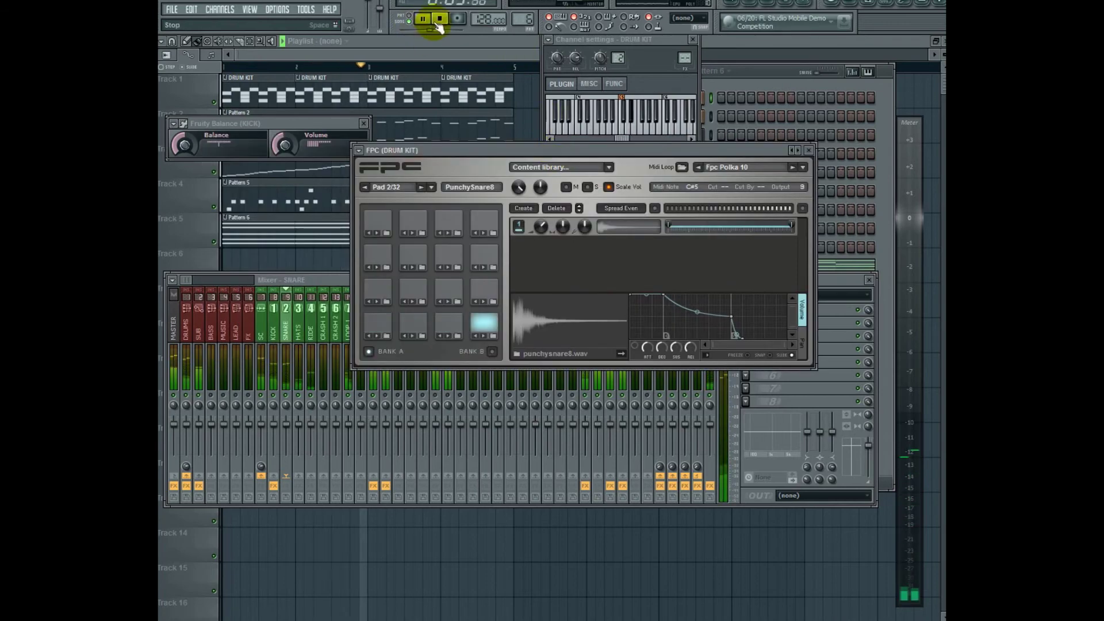
pyautogui.click(190, 334)
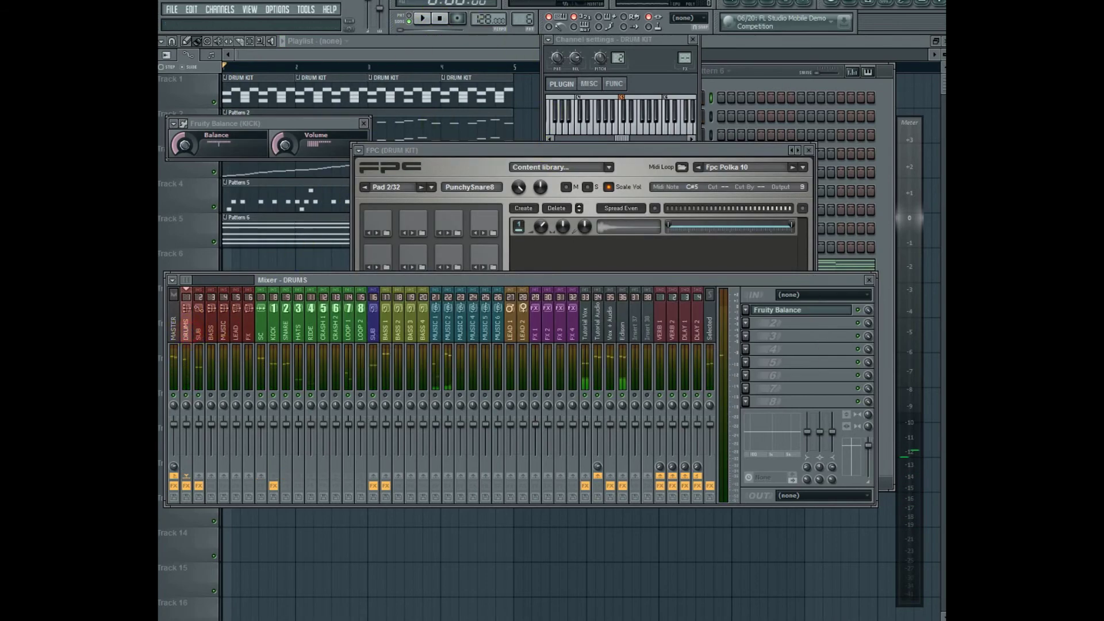
pyautogui.click(540, 151)
pyautogui.moveTo(540, 151); pyautogui.dragTo(430, 103)
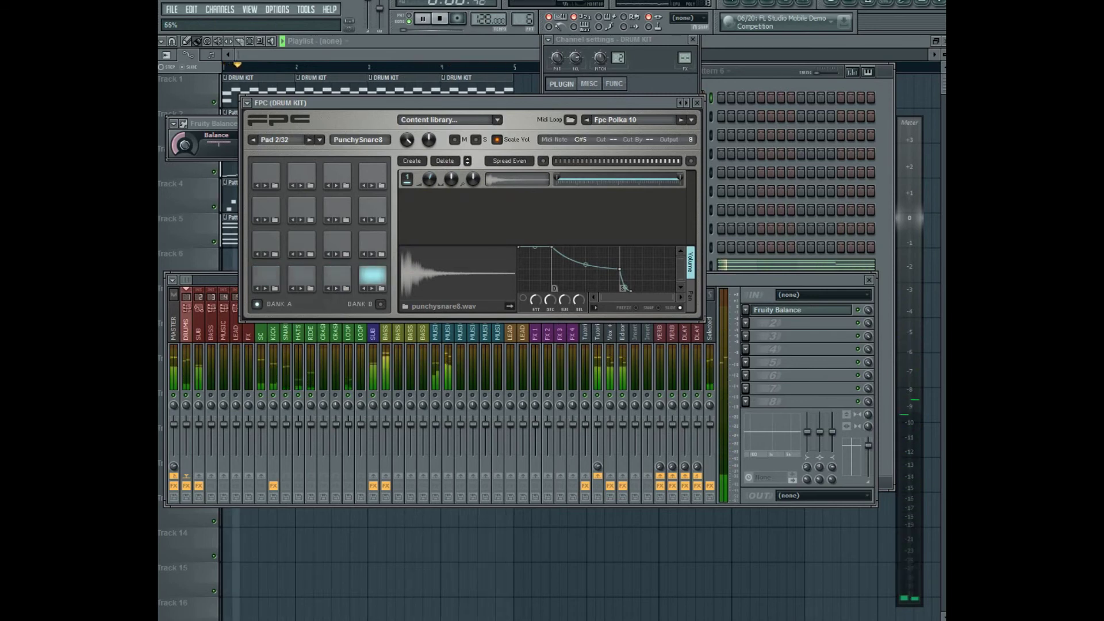
pyautogui.click(266, 276)
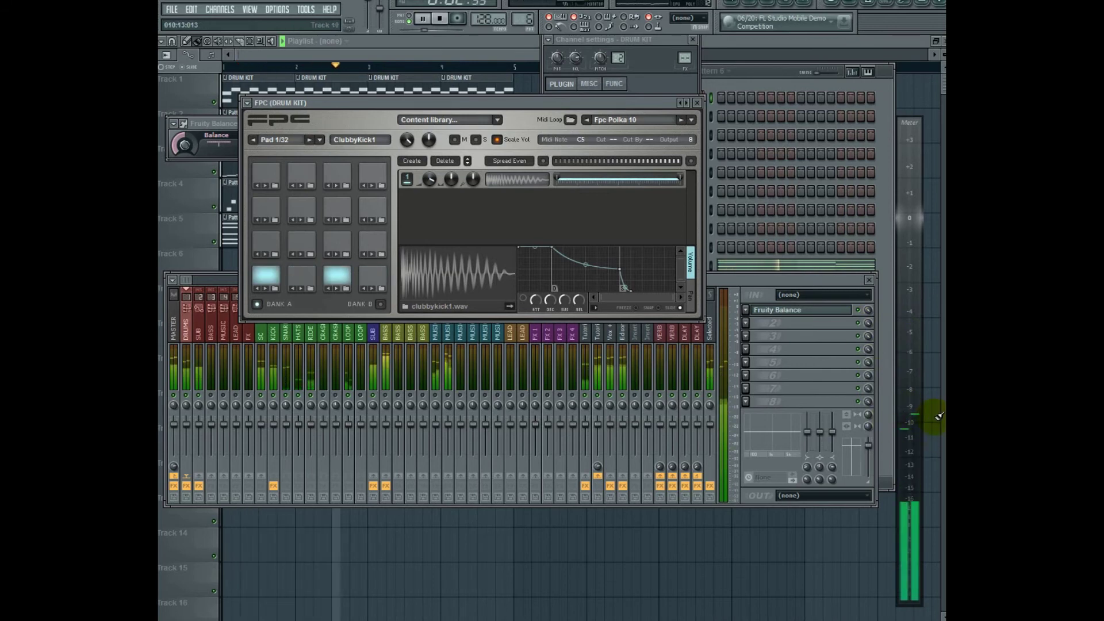
pyautogui.click(697, 102)
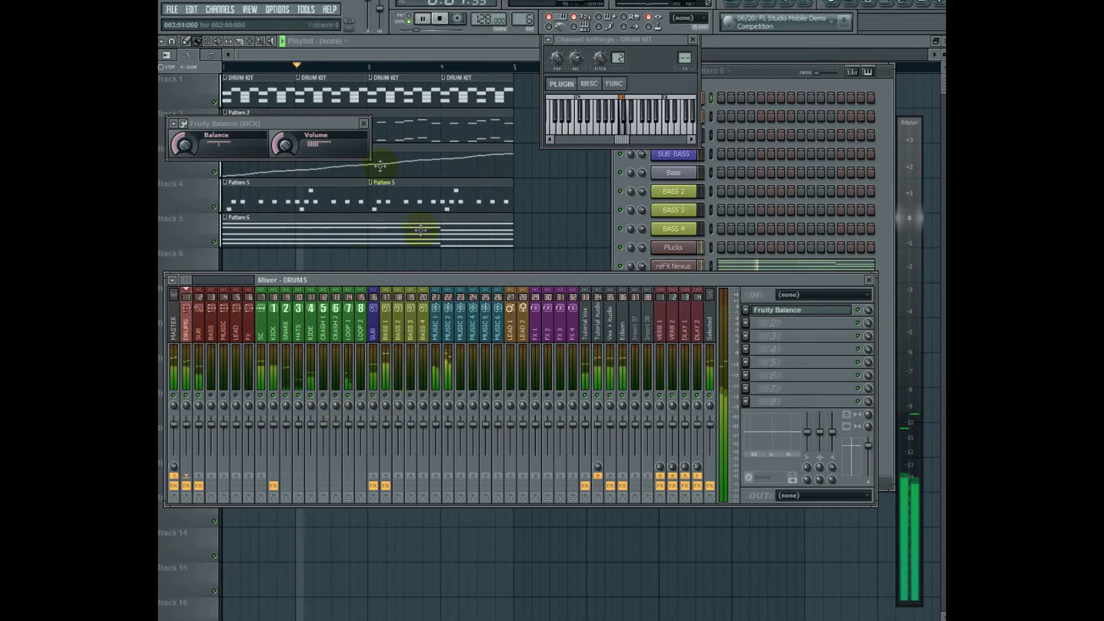
# - Toggle mute on the BASS 1 and BASS inserts and lower the Bass channel volume to about 11% (-30.5 dB)
pyautogui.click(387, 397)
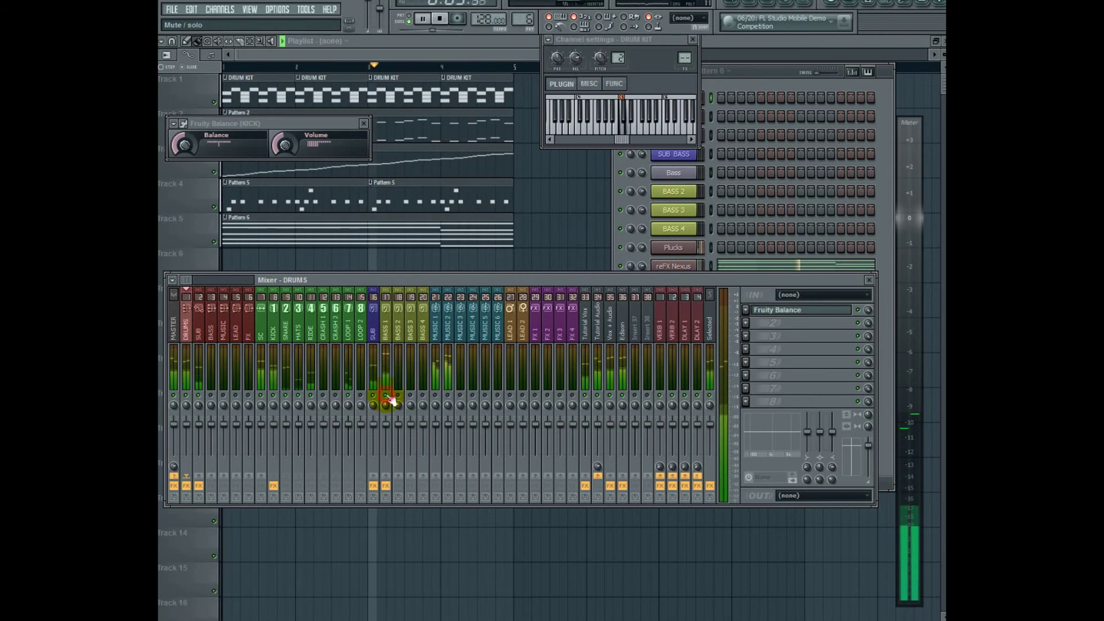
pyautogui.click(212, 397)
pyautogui.click(771, 68)
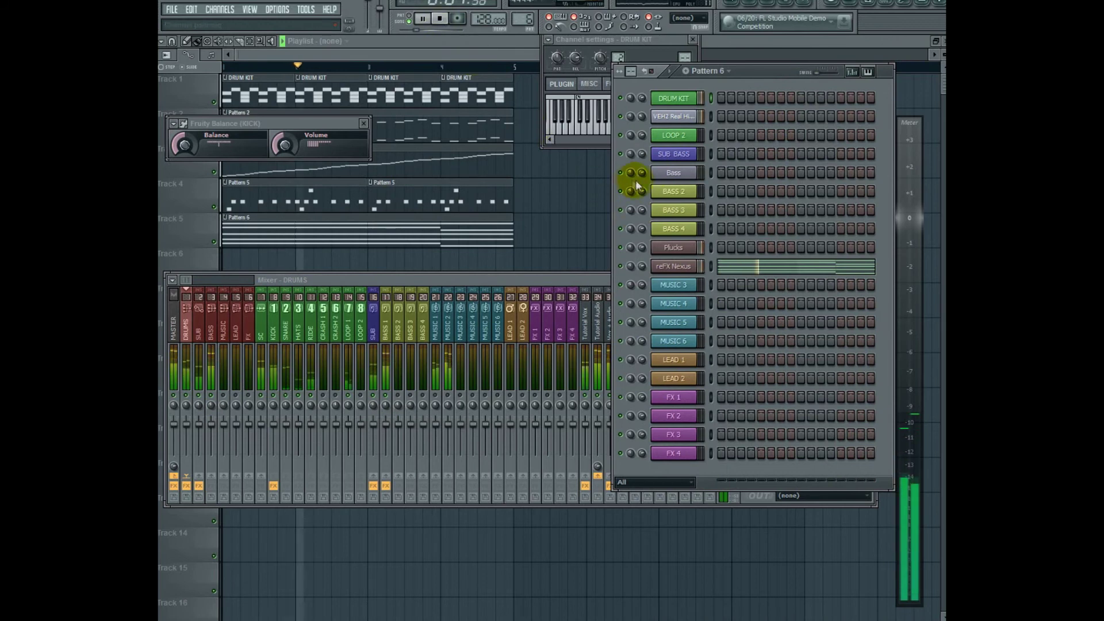
pyautogui.moveTo(643, 173); pyautogui.dragTo(643, 219)
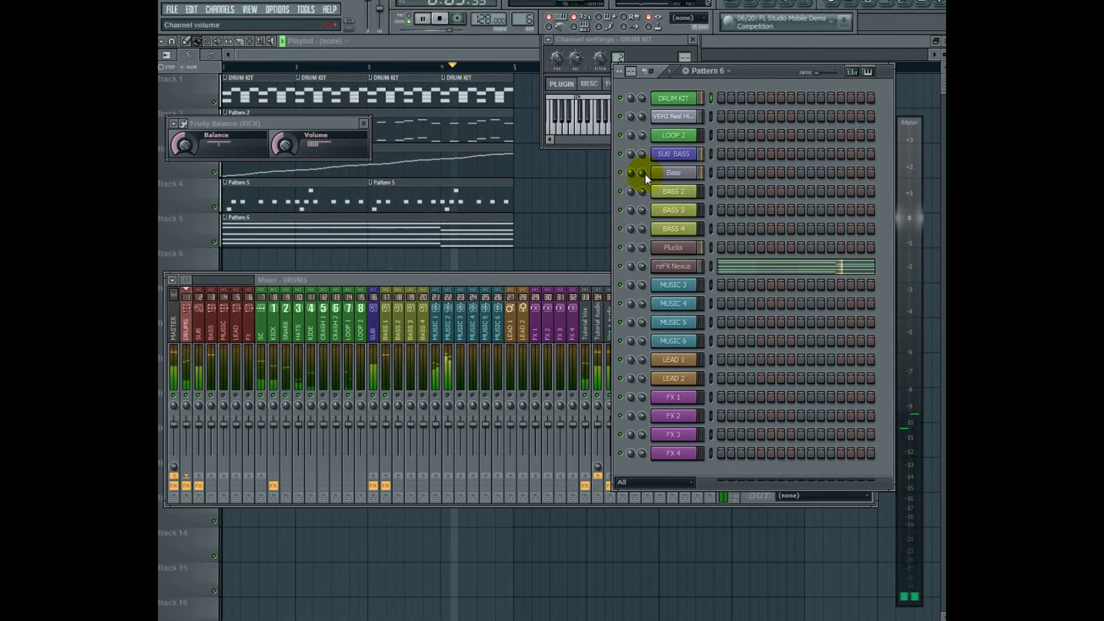
pyautogui.moveTo(643, 174); pyautogui.dragTo(643, 165)
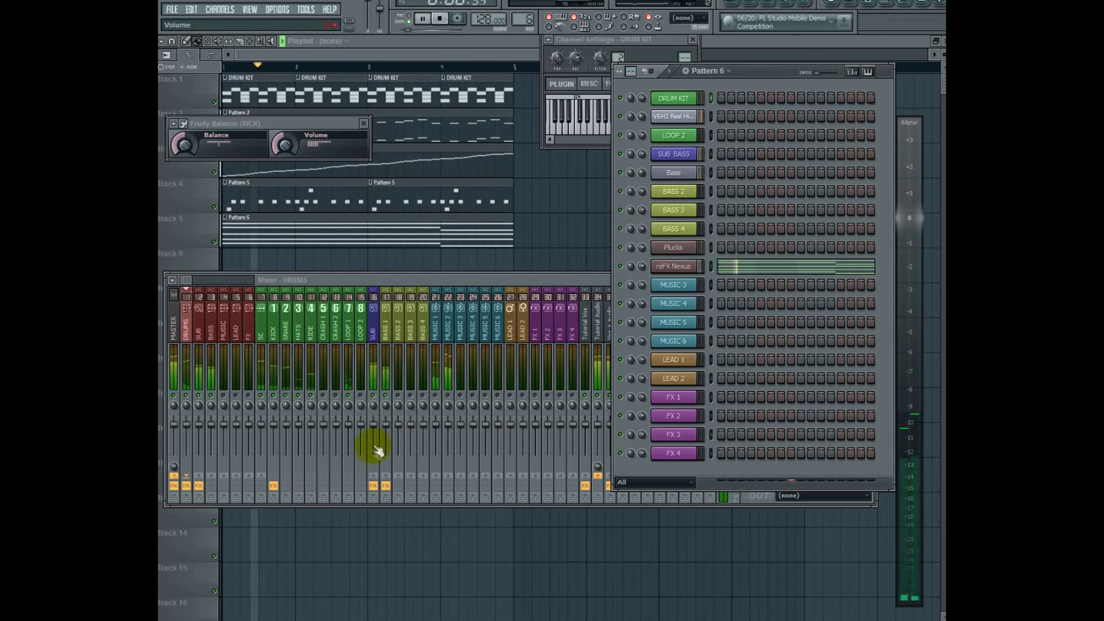
# - With the mixer on MUSIC 1, turn the Plucks channel volume down to 39% (-16.1 dB)
pyautogui.click(427, 284)
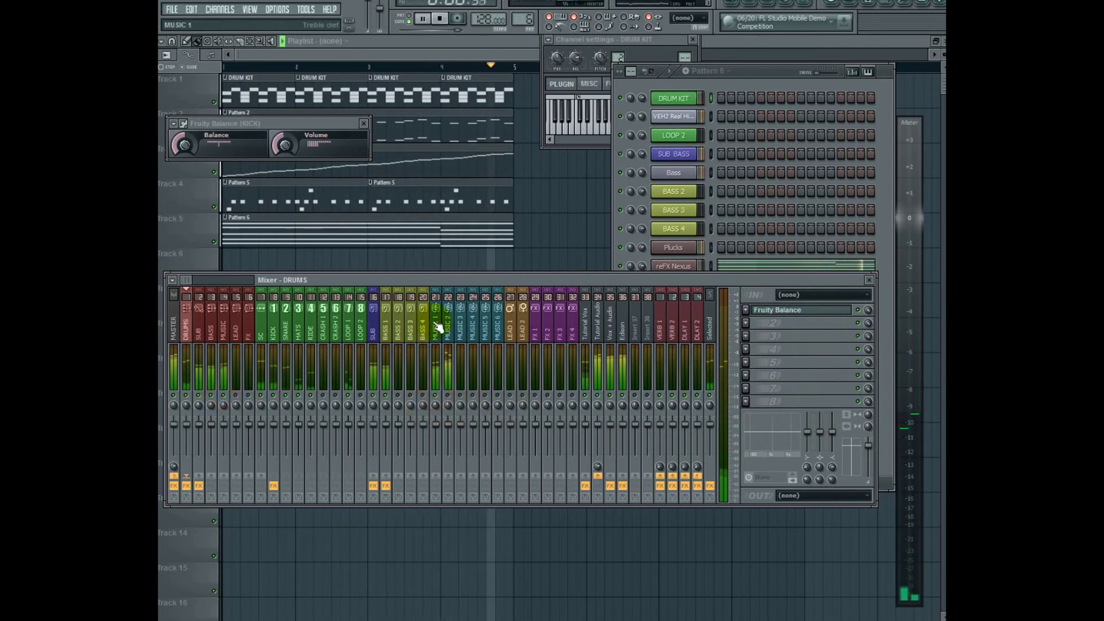
pyautogui.click(435, 325)
pyautogui.click(771, 75)
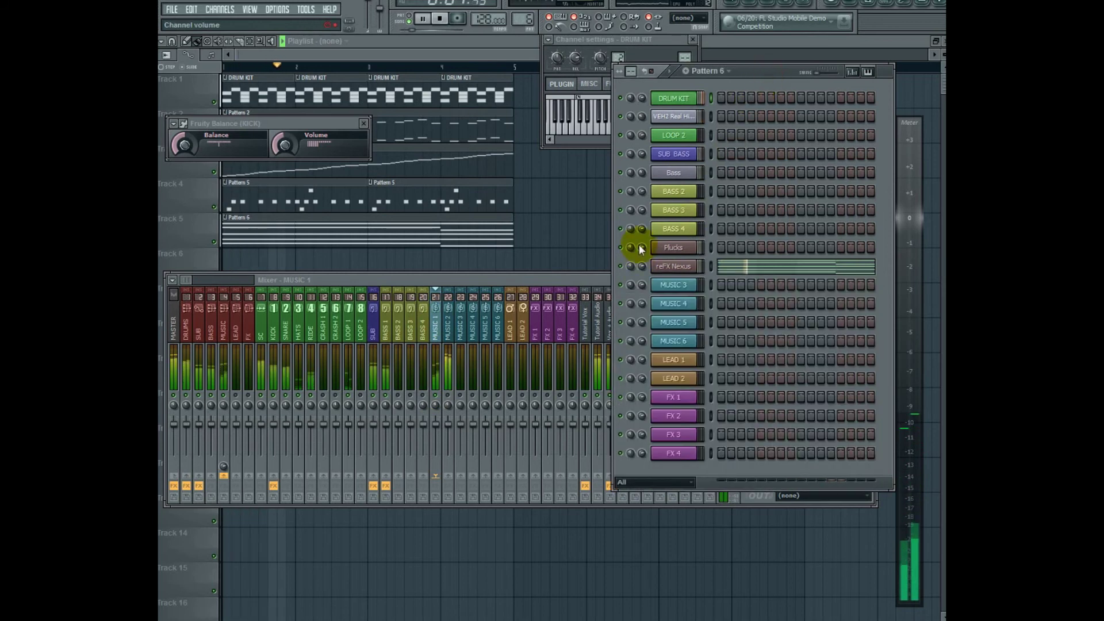
pyautogui.moveTo(640, 244); pyautogui.dragTo(640, 276)
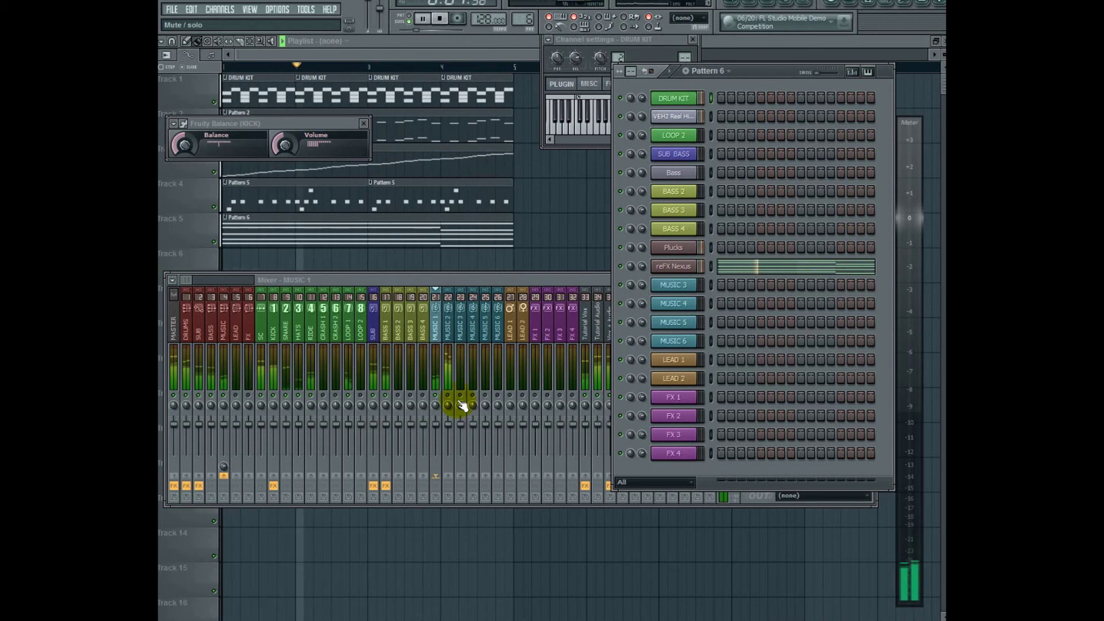
# - Check the Plucks Nexus synth, close it, and switch the mixer to the BASS 1 track
pyautogui.click(654, 247)
pyautogui.click(678, 93)
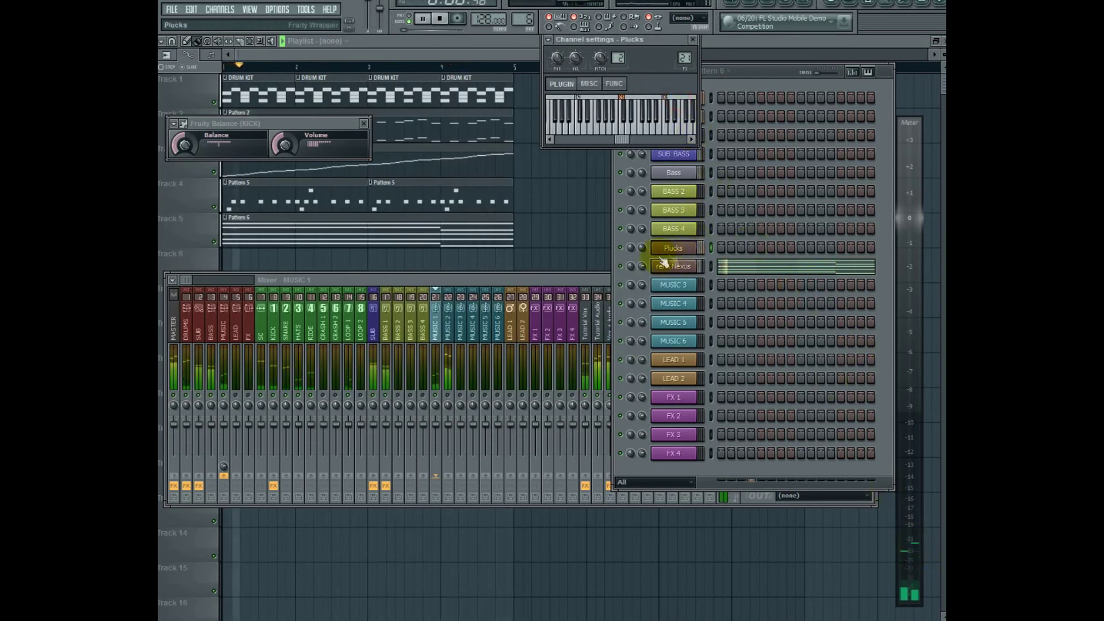
pyautogui.click(644, 251)
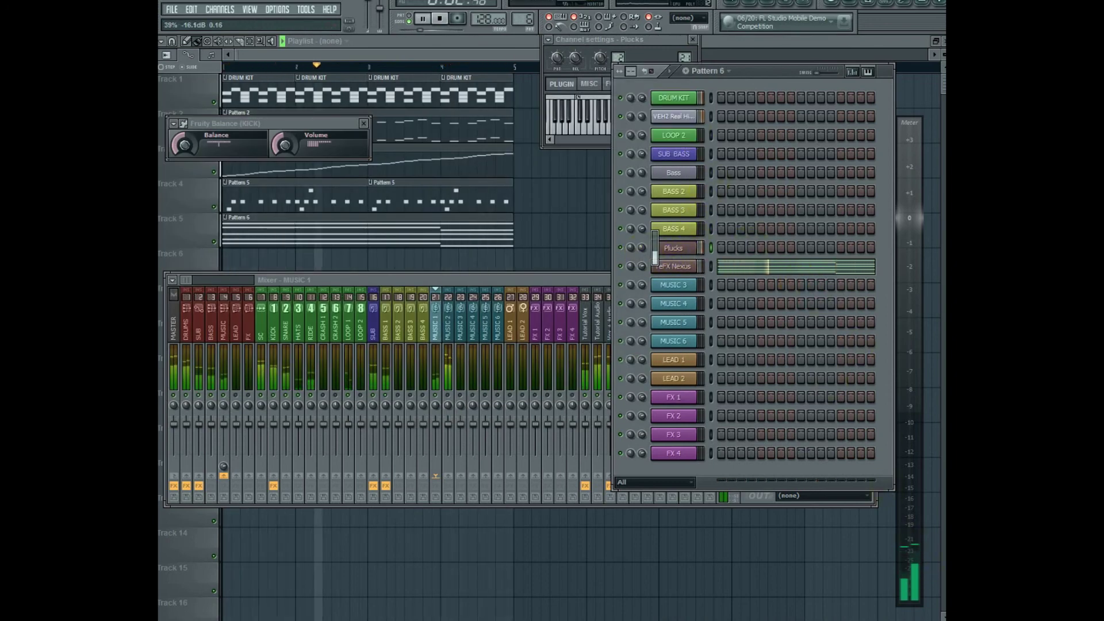
pyautogui.click(383, 361)
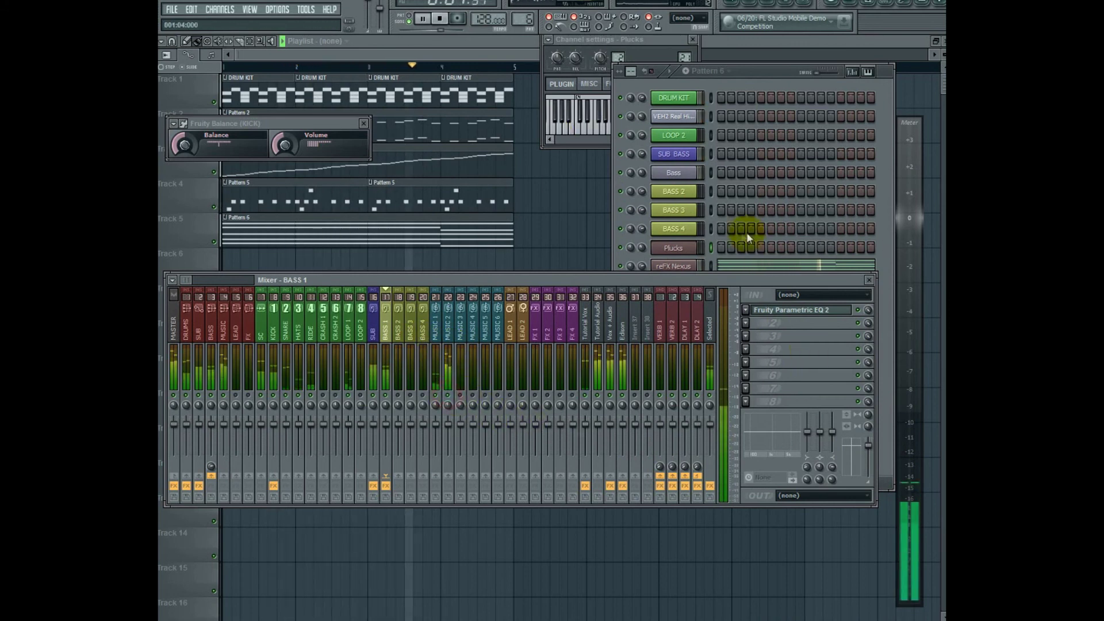
# - Set the reFX Nexus channel volume to 30% (-19.5 dB) in the Channel Rack, then return to the Mixer
pyautogui.click(649, 267)
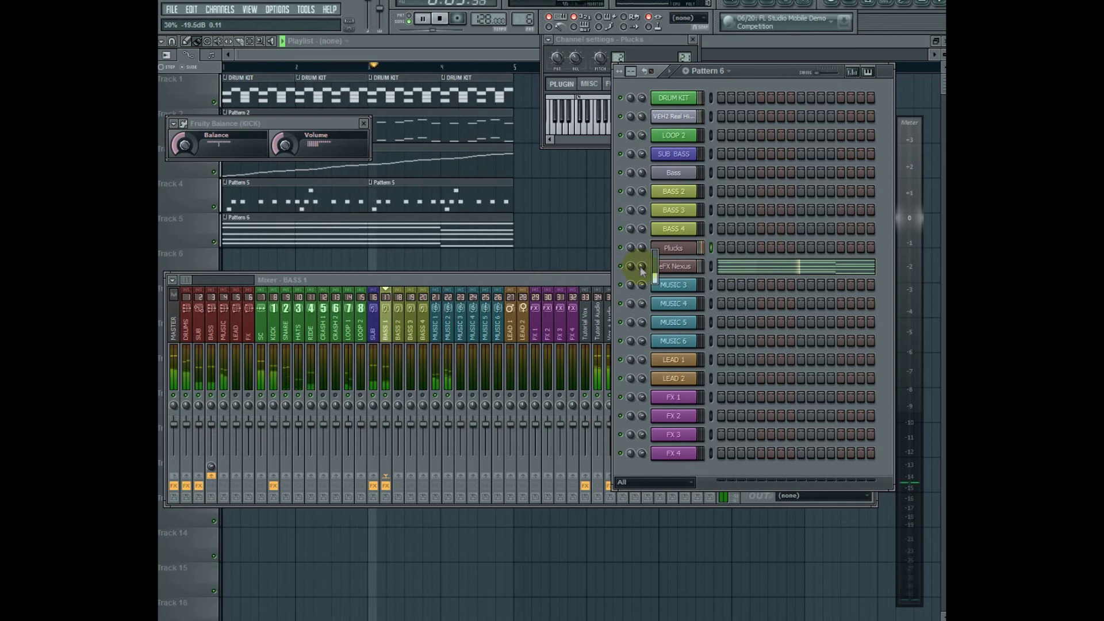
pyautogui.click(482, 282)
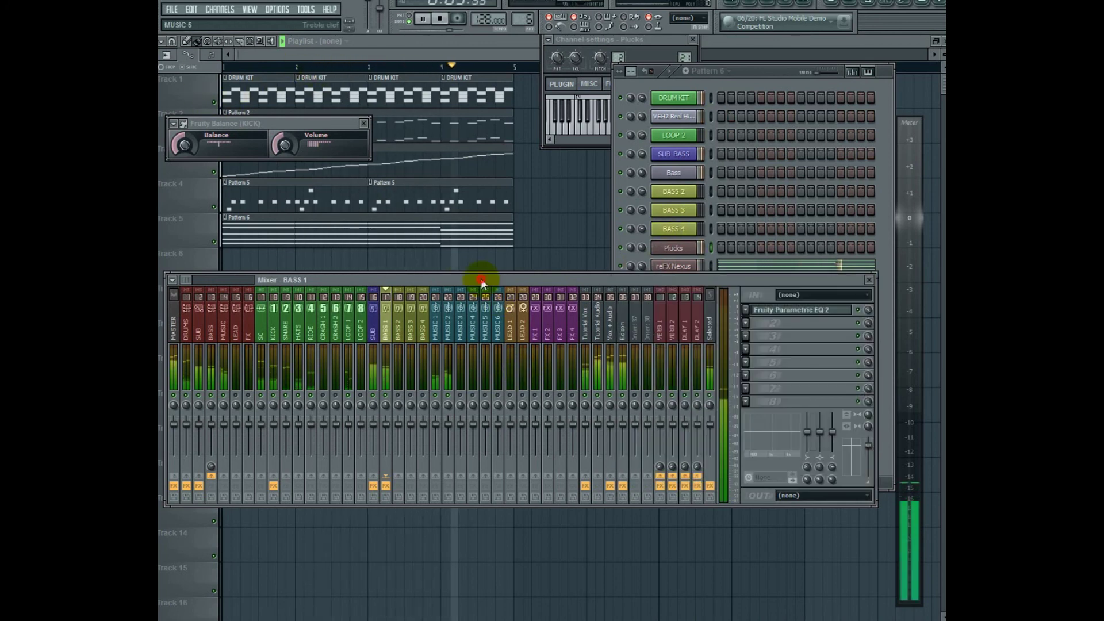
# - Select the MASTER track to watch its Emergency Limiter during playback, then stop the song
pyautogui.click(174, 322)
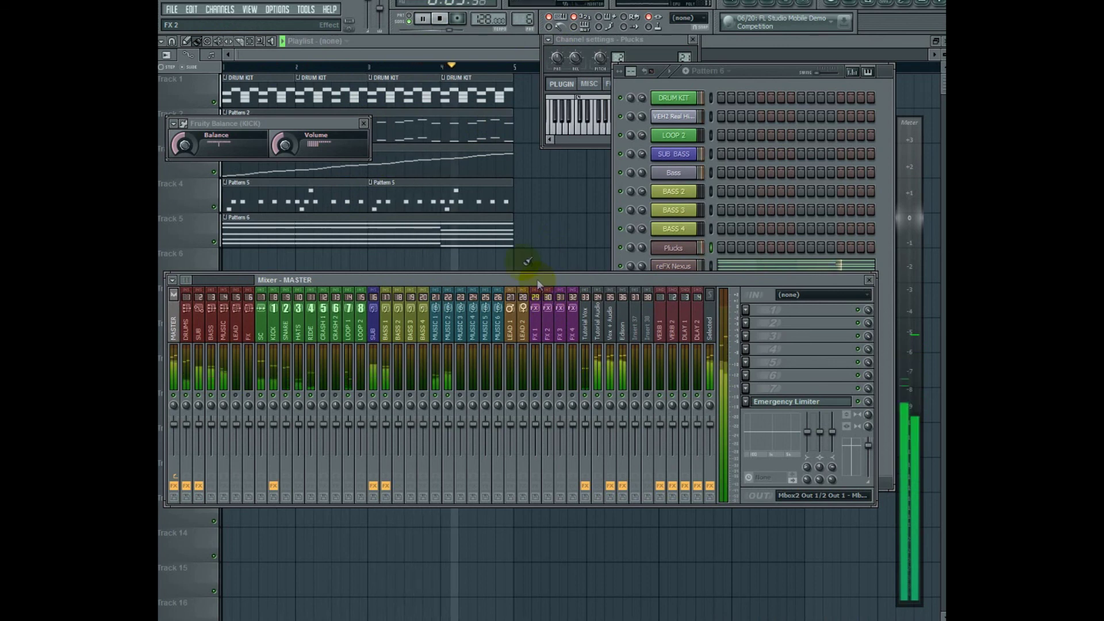
pyautogui.click(440, 18)
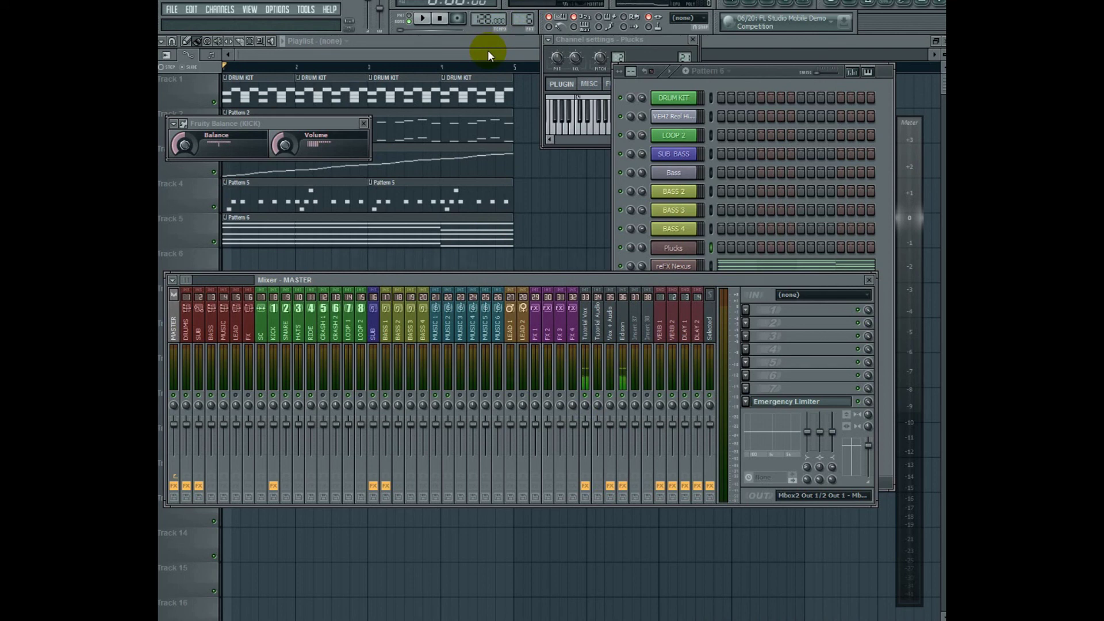
# - Halt the song with the Stop button in the transport panel
pyautogui.click(439, 19)
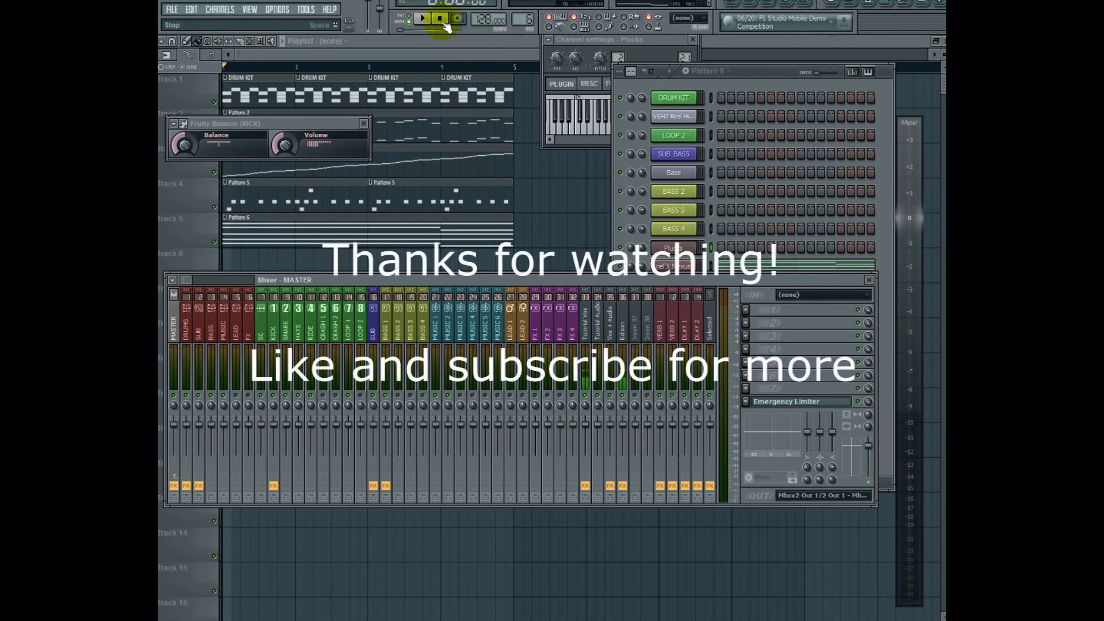